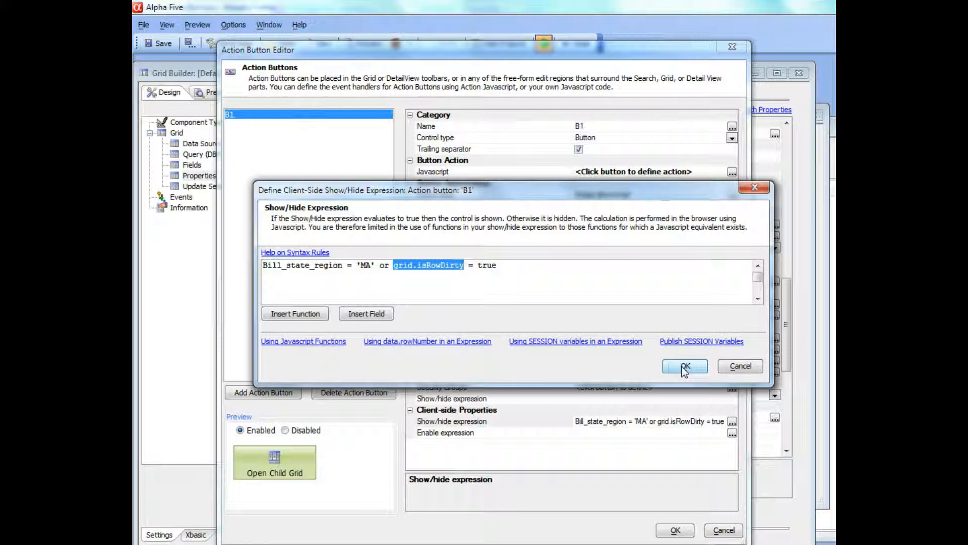
- Accept B1's client-side show/hide expression, set its image to the built-in $$control.propGrid icon, and save the action button settings
{"action": "left_click", "coordinate": [685, 367]}
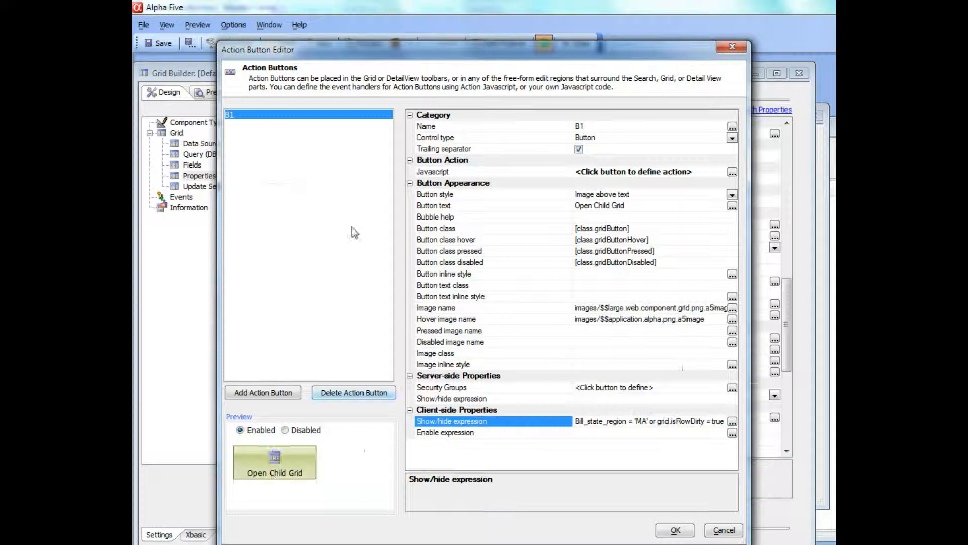
{"action": "left_click", "coordinate": [455, 309]}
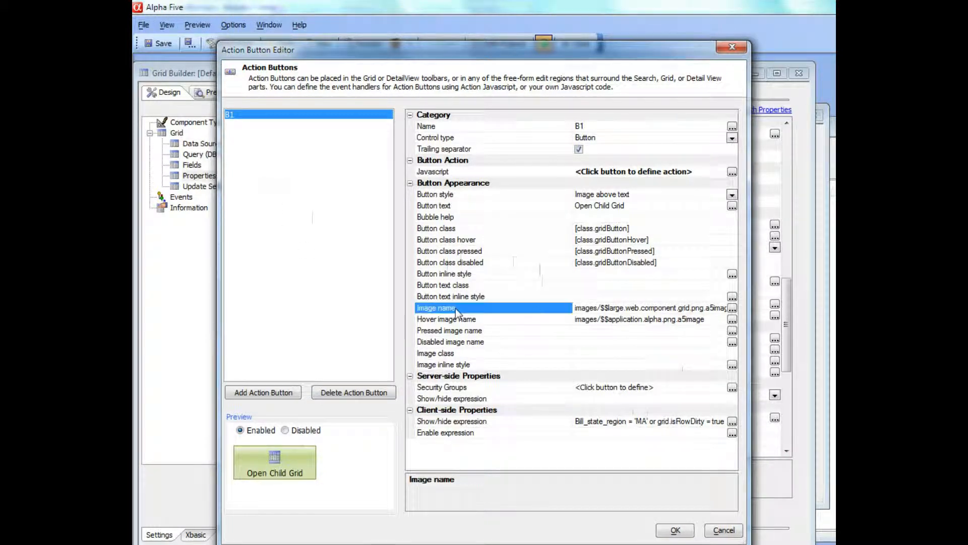
{"action": "left_click", "coordinate": [733, 308]}
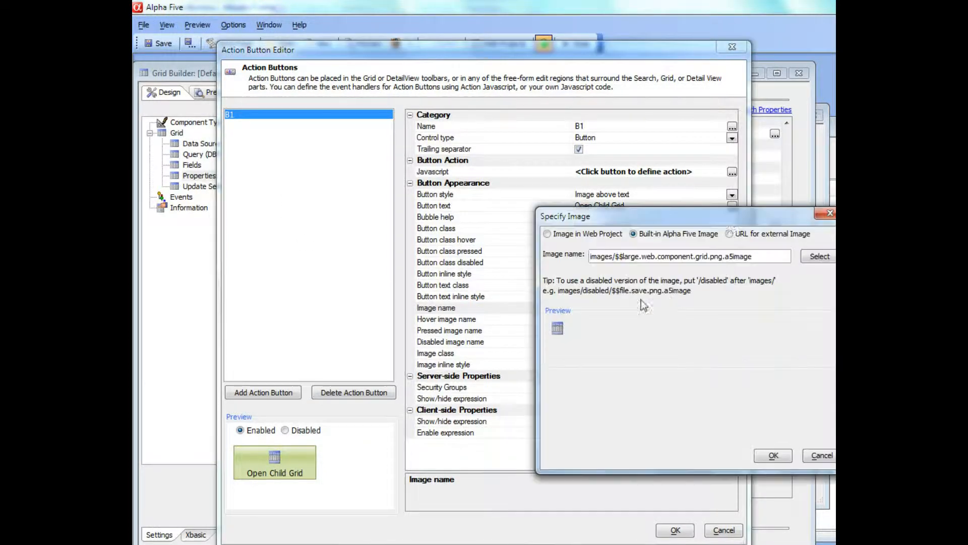
{"action": "left_click_drag", "start_coordinate": [726, 217], "coordinate": [564, 177]}
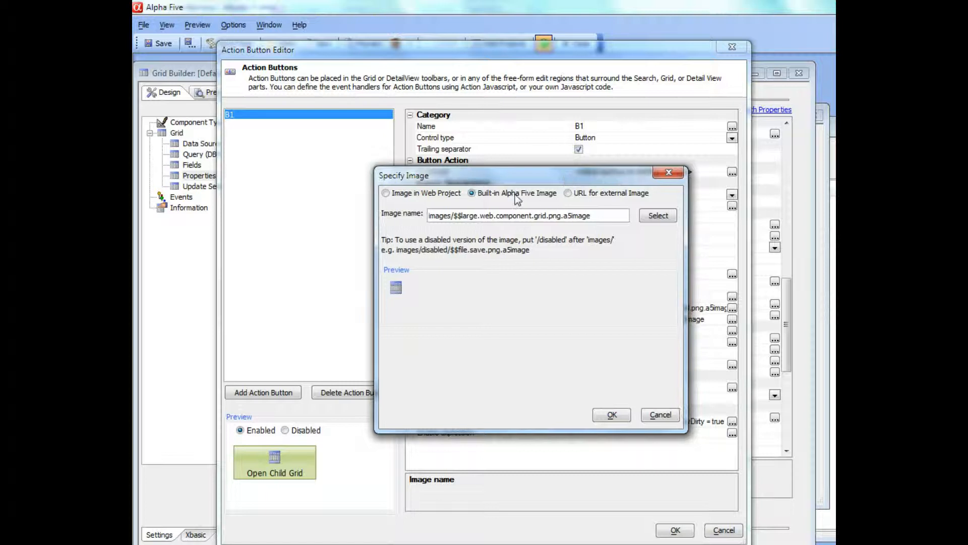
{"action": "left_click", "coordinate": [648, 217]}
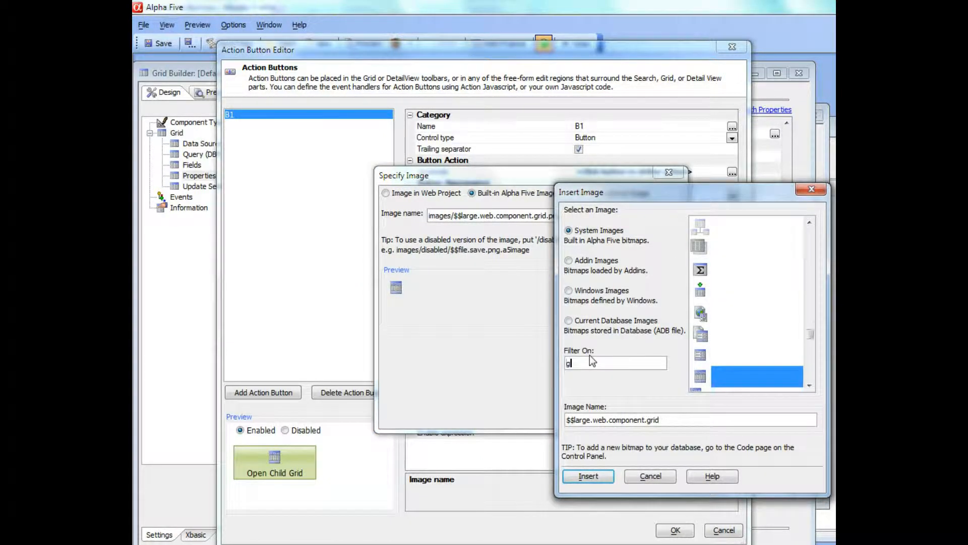
{"action": "type", "text": "grid"}
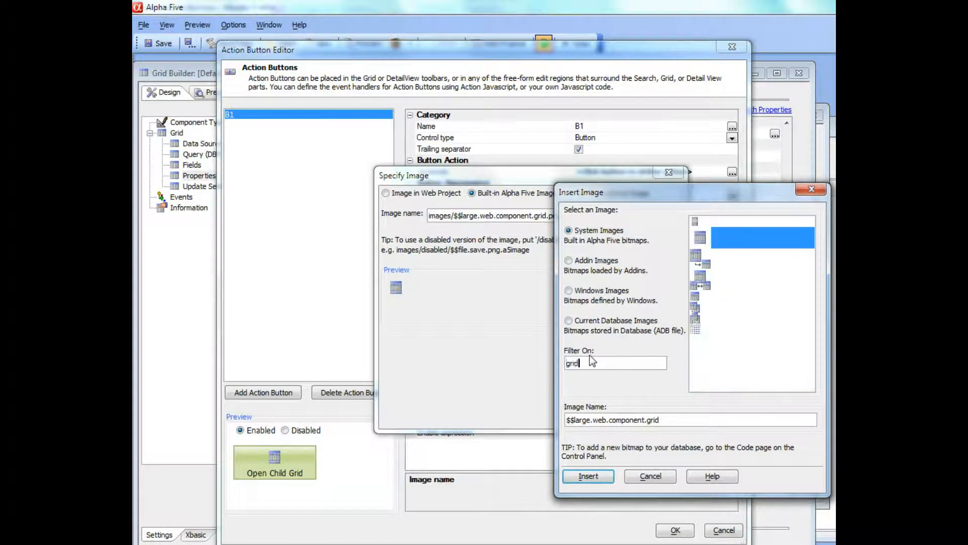
{"action": "left_click", "coordinate": [696, 222]}
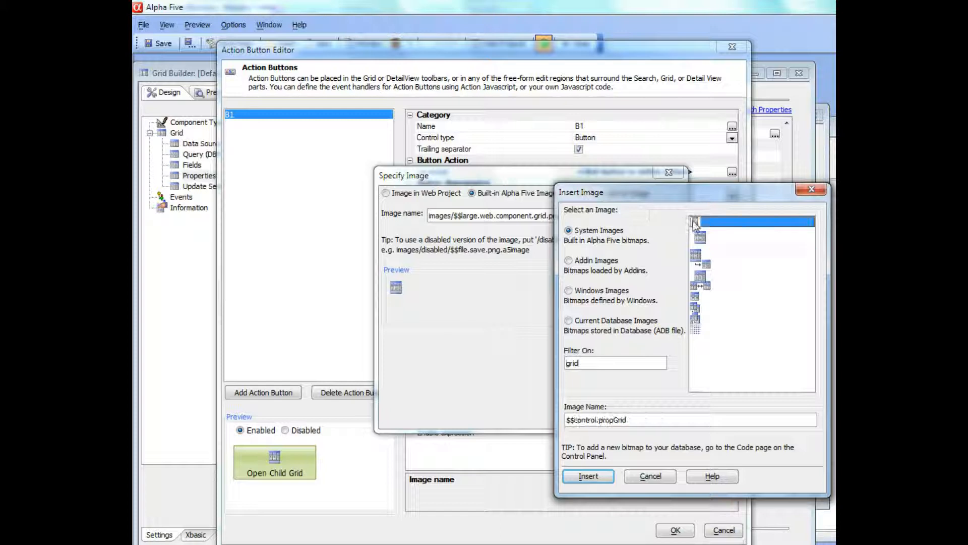
{"action": "left_click", "coordinate": [587, 476]}
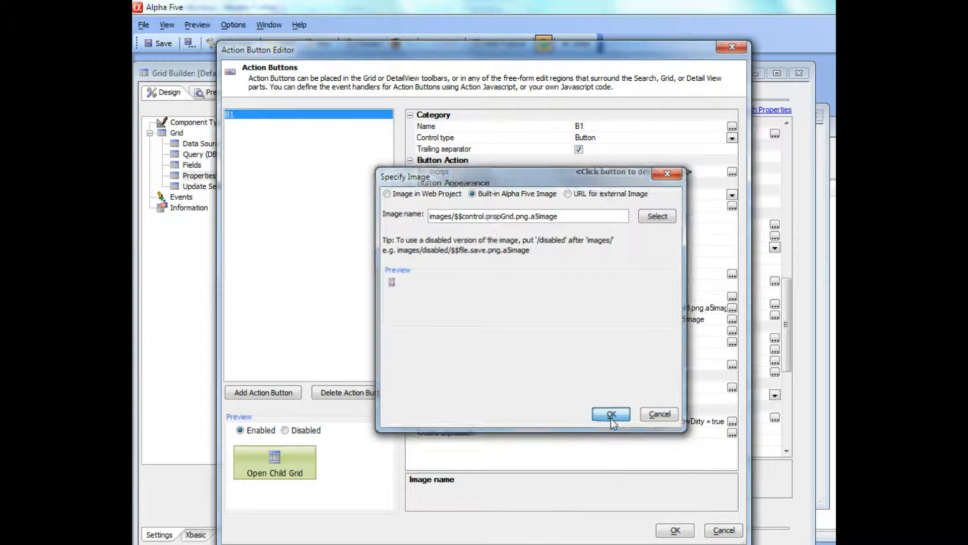
{"action": "left_click", "coordinate": [611, 414]}
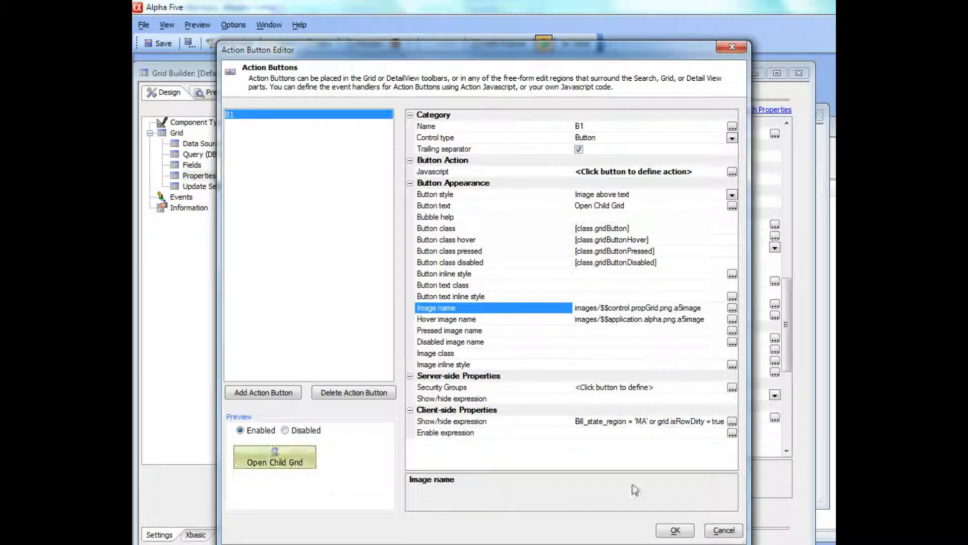
{"action": "left_click", "coordinate": [676, 530]}
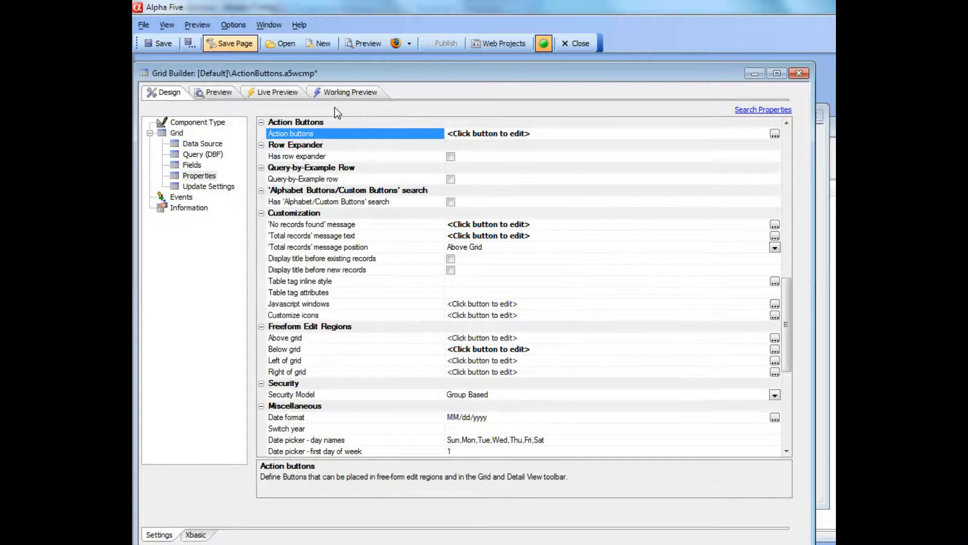
- Test the Open Child Grid buttons in the working preview by selecting the second row and editing its company to Alpha Software Inc
{"action": "left_click", "coordinate": [339, 92]}
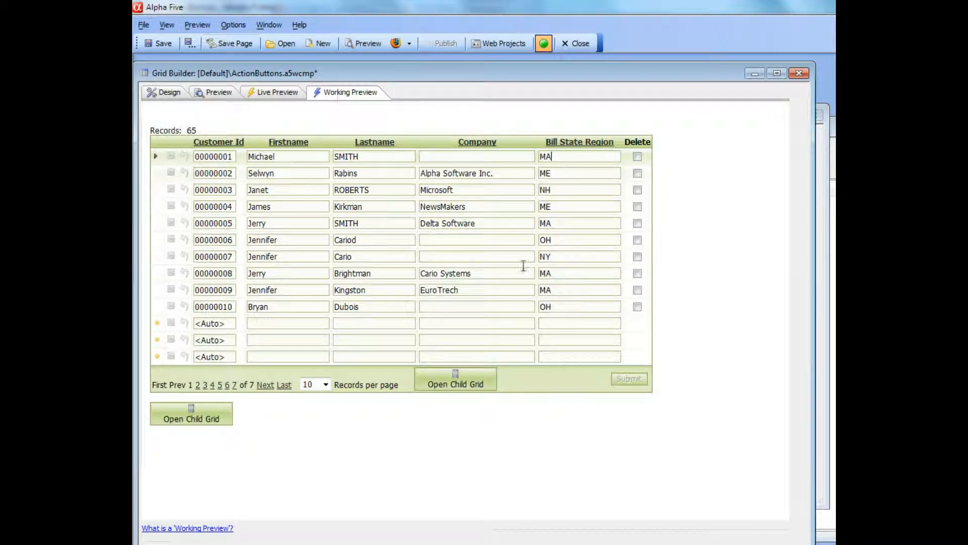
{"action": "left_click", "coordinate": [565, 176]}
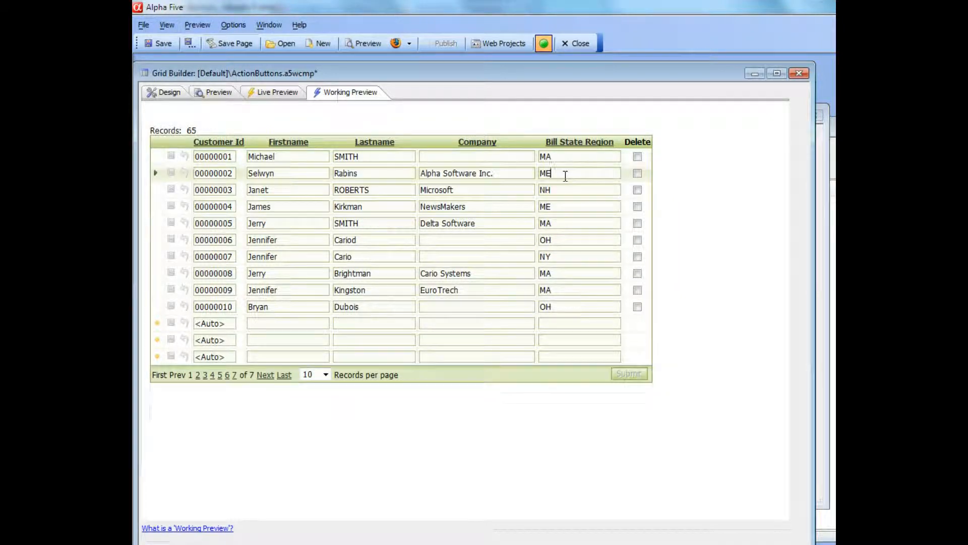
{"action": "left_click", "coordinate": [504, 173]}
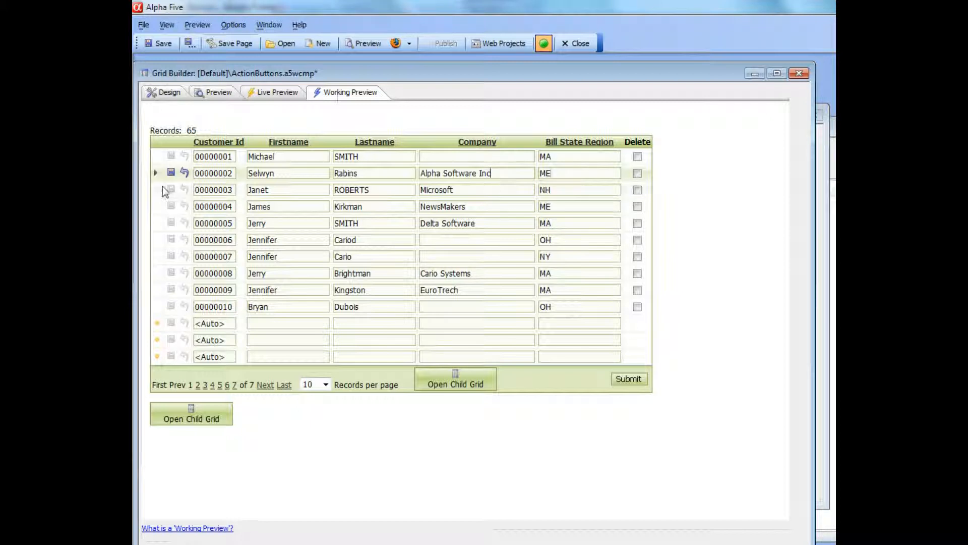
- Return to the grid's action button definitions and add a hyperlink-style action named h1 with the text Test Hyperlink
{"action": "left_click", "coordinate": [162, 93]}
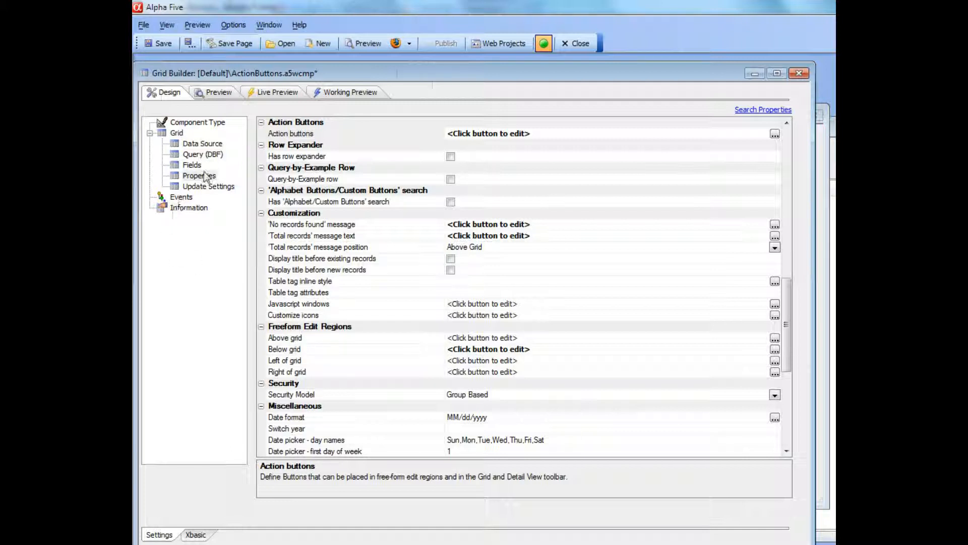
{"action": "left_click", "coordinate": [301, 134]}
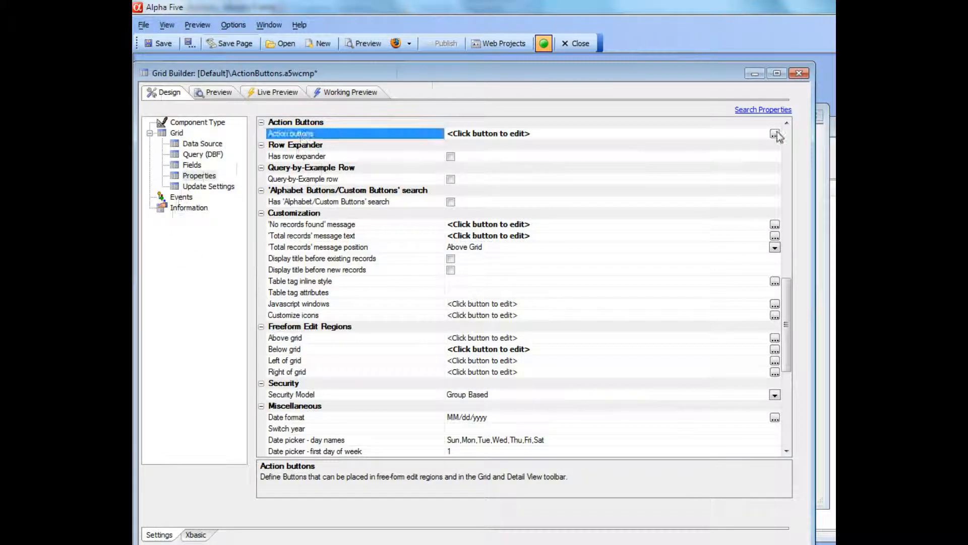
{"action": "left_click", "coordinate": [775, 134]}
{"action": "left_click_drag", "start_coordinate": [622, 105], "coordinate": [364, 41]}
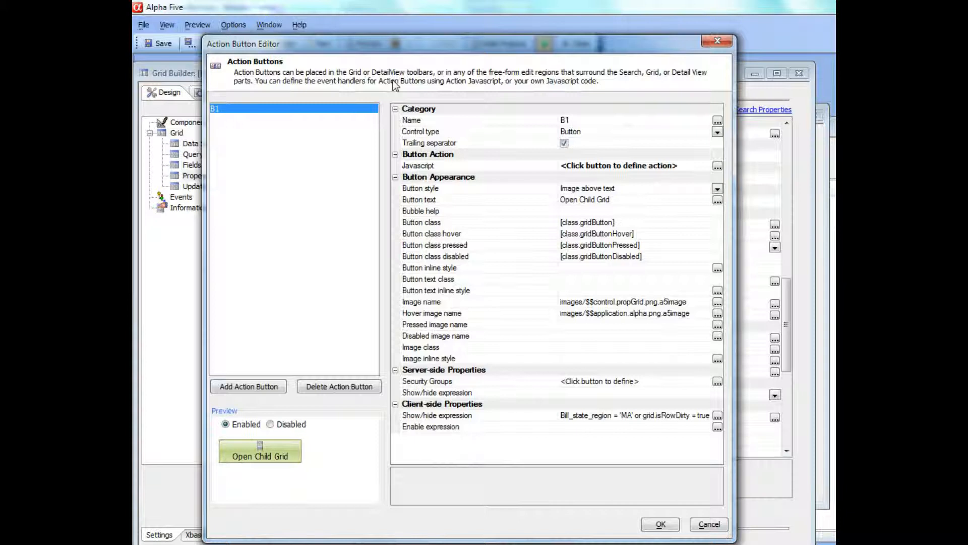
{"action": "left_click", "coordinate": [247, 386]}
{"action": "left_click_drag", "start_coordinate": [589, 204], "coordinate": [352, 112]}
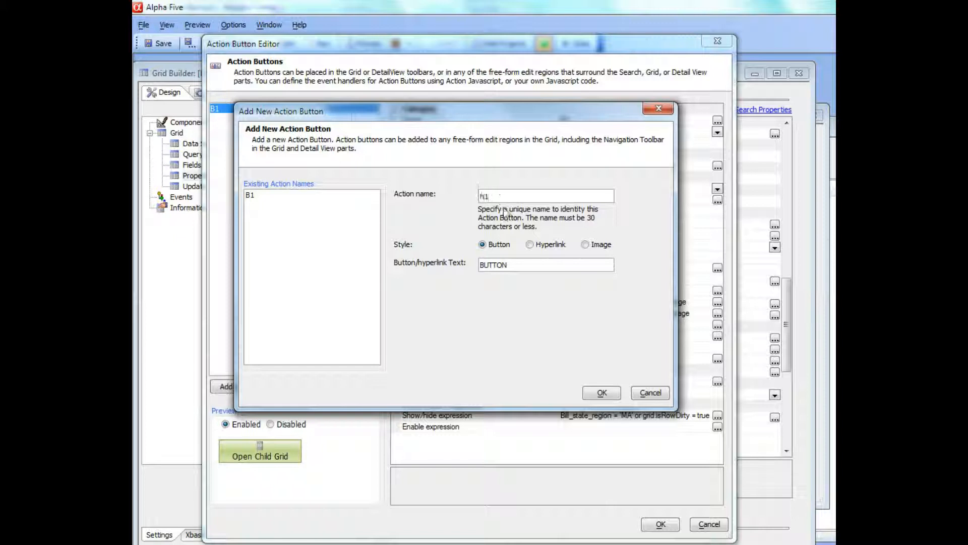
{"action": "left_click", "coordinate": [530, 244]}
{"action": "left_click", "coordinate": [517, 266]}
{"action": "left_click_drag", "start_coordinate": [517, 266], "coordinate": [403, 235]}
{"action": "type", "text": "Test Hyperlink"}
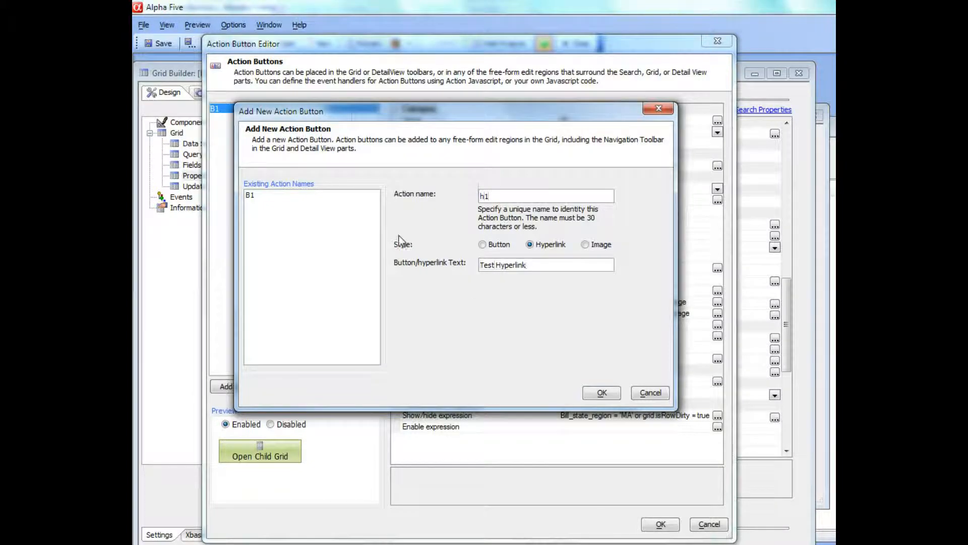
{"action": "left_click", "coordinate": [601, 392]}
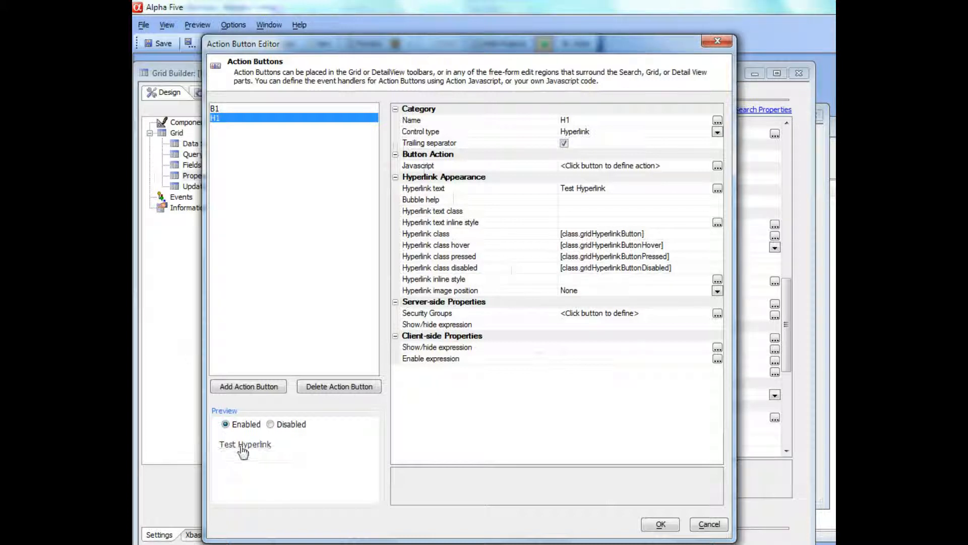
- Preview the hyperlink's disabled and enabled states, and set its image position to Left of text
{"action": "left_click", "coordinate": [286, 426]}
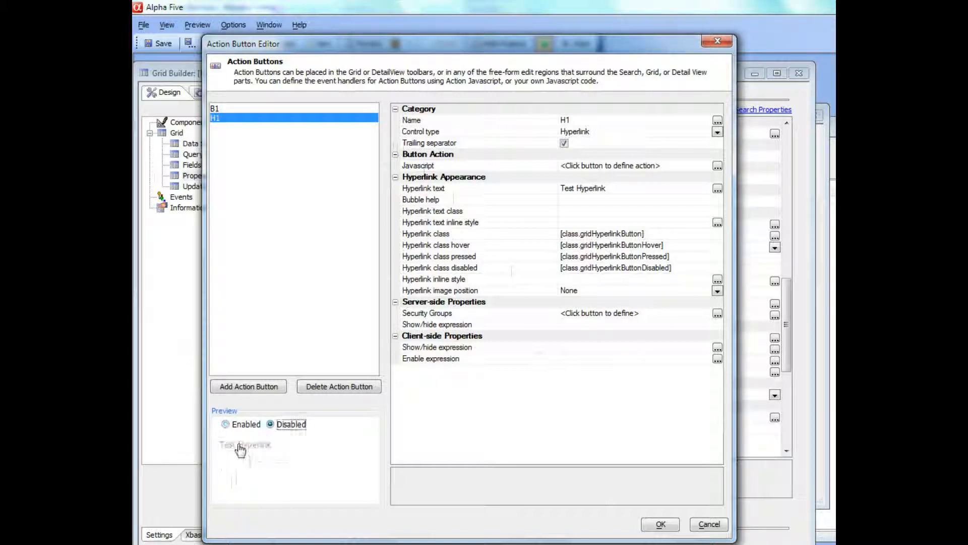
{"action": "left_click", "coordinate": [244, 425]}
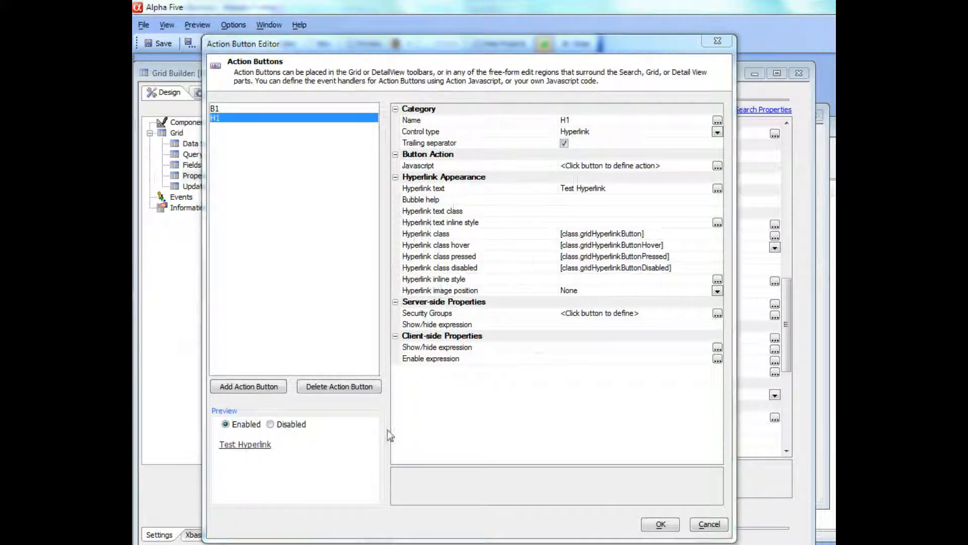
{"action": "left_click", "coordinate": [718, 291]}
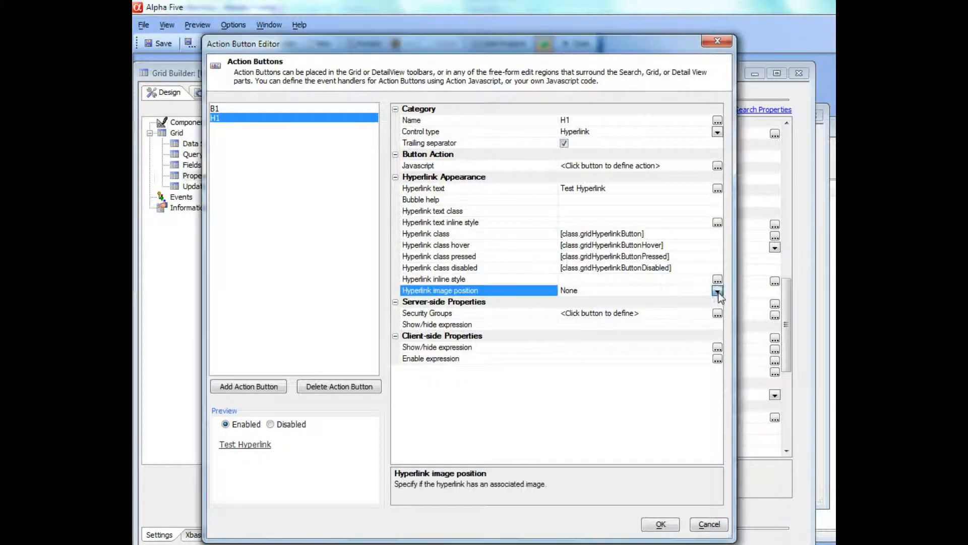
{"action": "left_click", "coordinate": [718, 291]}
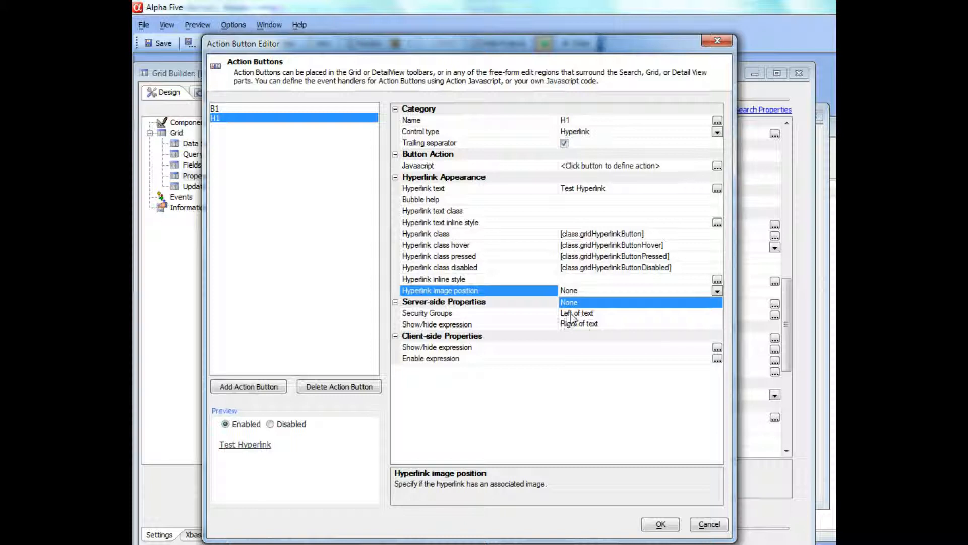
{"action": "left_click", "coordinate": [572, 314]}
- Set the image of hyperlink H1 to the built-in $$application.ms.excel icon
{"action": "left_click", "coordinate": [442, 302]}
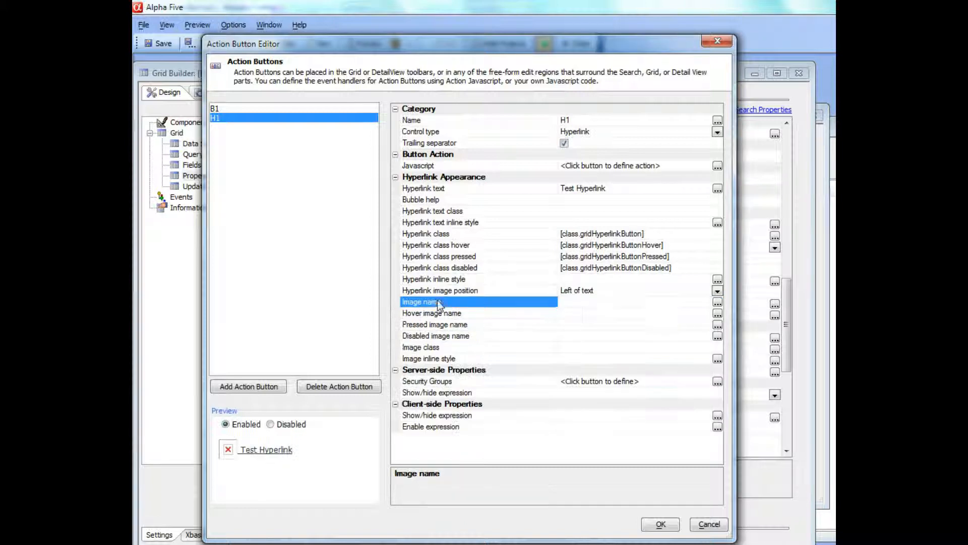
{"action": "left_click", "coordinate": [717, 302]}
{"action": "left_click", "coordinate": [670, 235]}
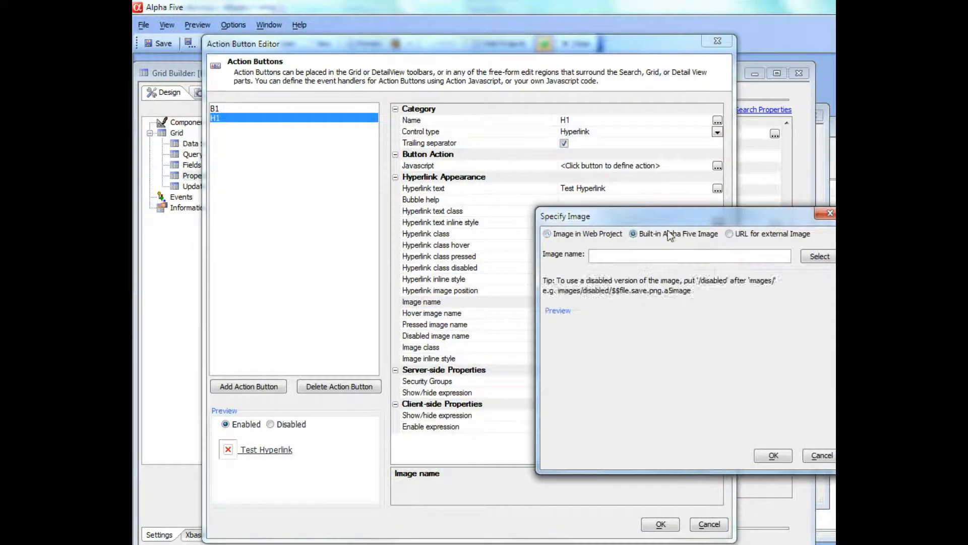
{"action": "left_click_drag", "start_coordinate": [627, 212], "coordinate": [466, 150]}
{"action": "left_click", "coordinate": [649, 195]}
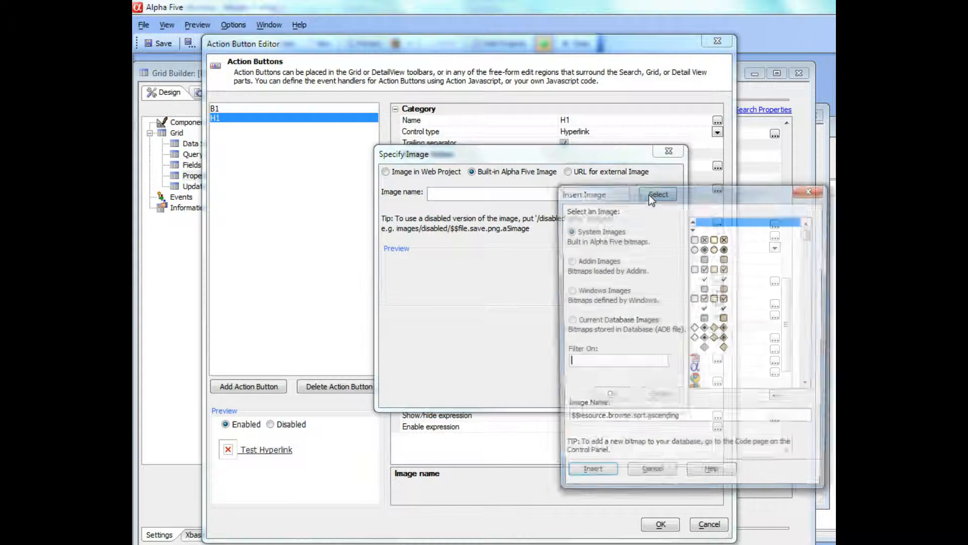
{"action": "scroll", "coordinate": [806, 387], "scroll_direction": "down", "scroll_amount": 3}
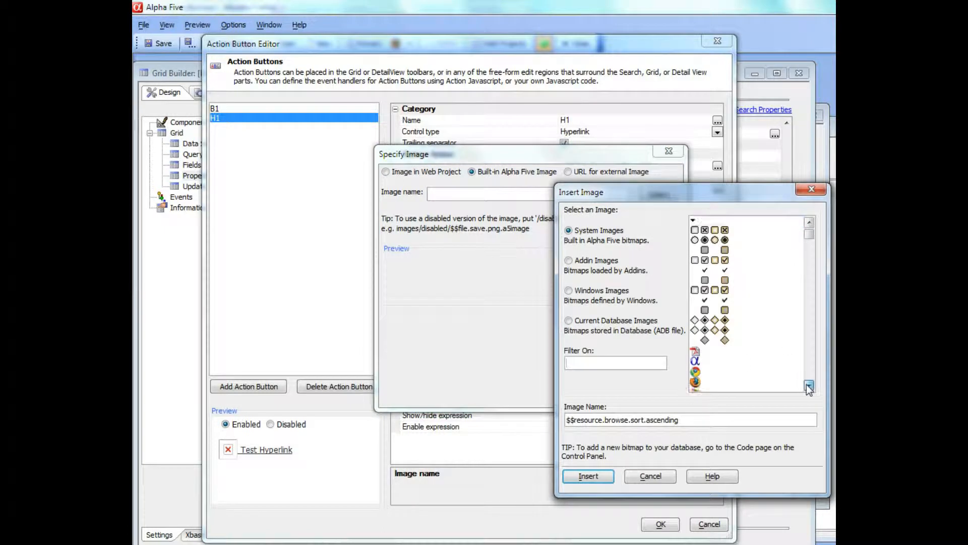
{"action": "left_click", "coordinate": [695, 335]}
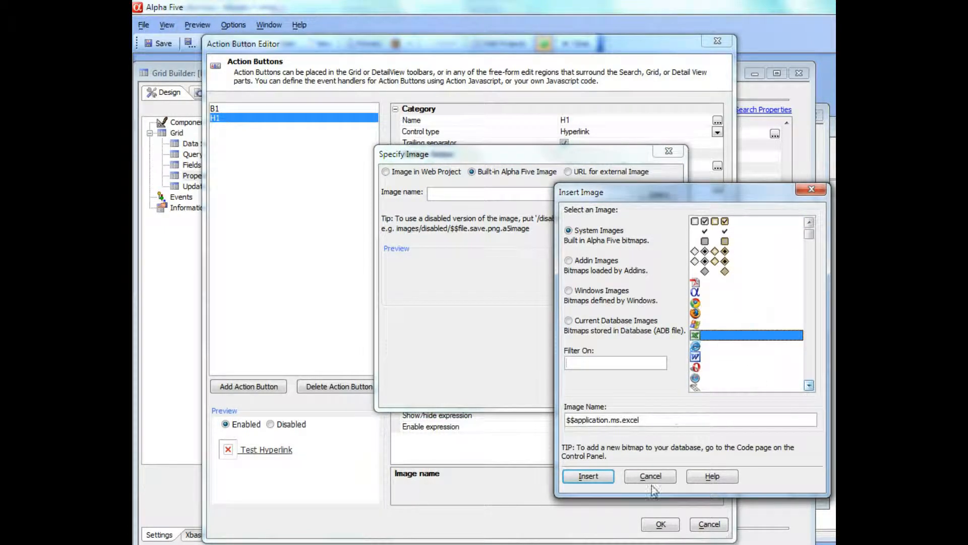
{"action": "left_click", "coordinate": [594, 474]}
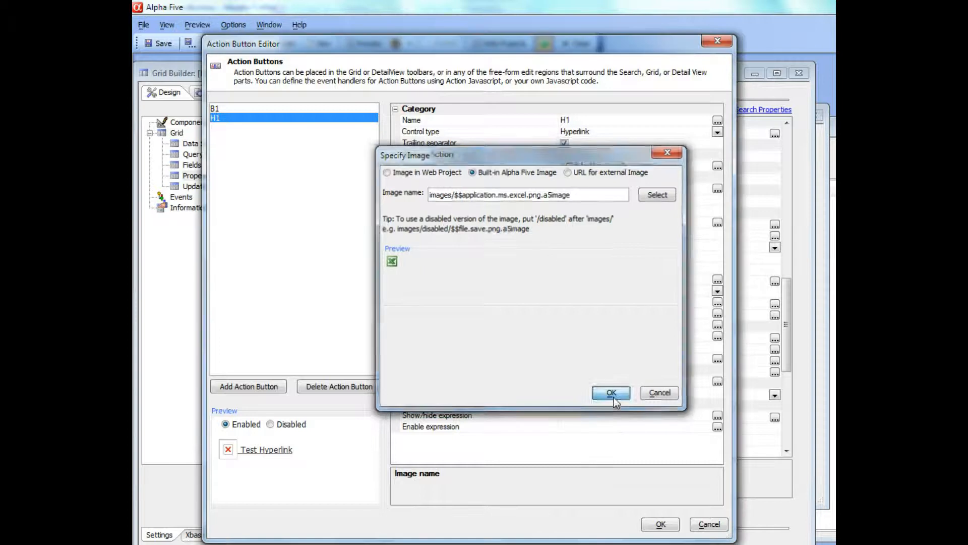
{"action": "left_click", "coordinate": [612, 393]}
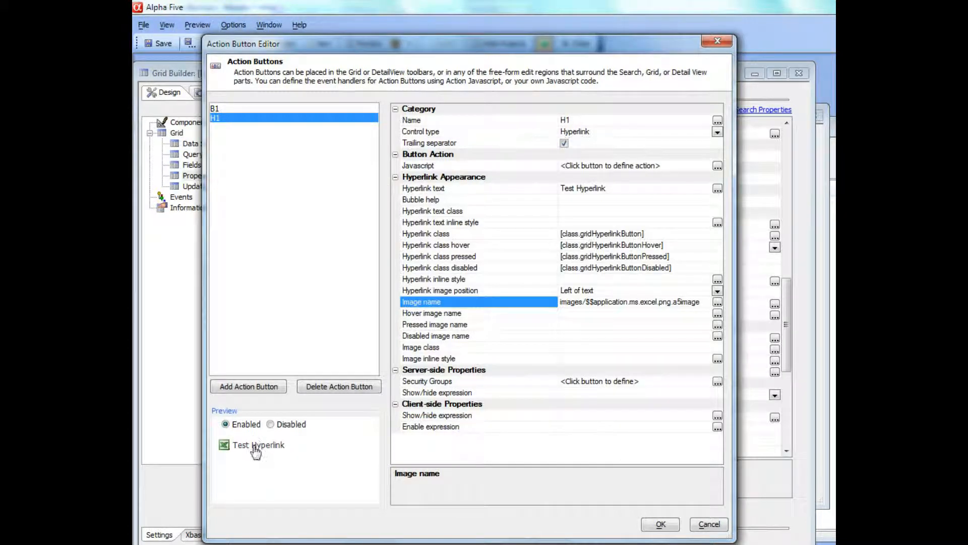
- Add an image-style action named i1 that uses the built-in $$application.chrome icon
{"action": "left_click", "coordinate": [240, 392]}
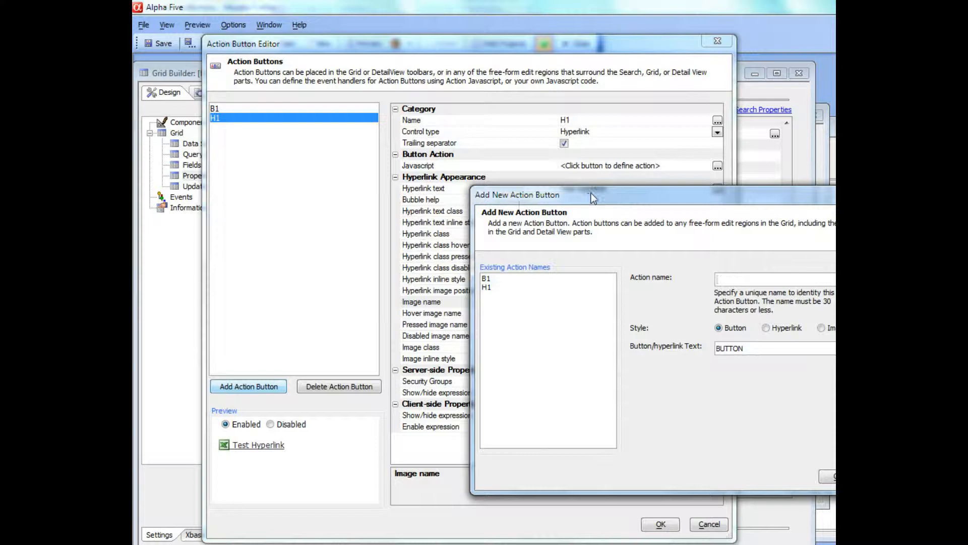
{"action": "left_click", "coordinate": [592, 233]}
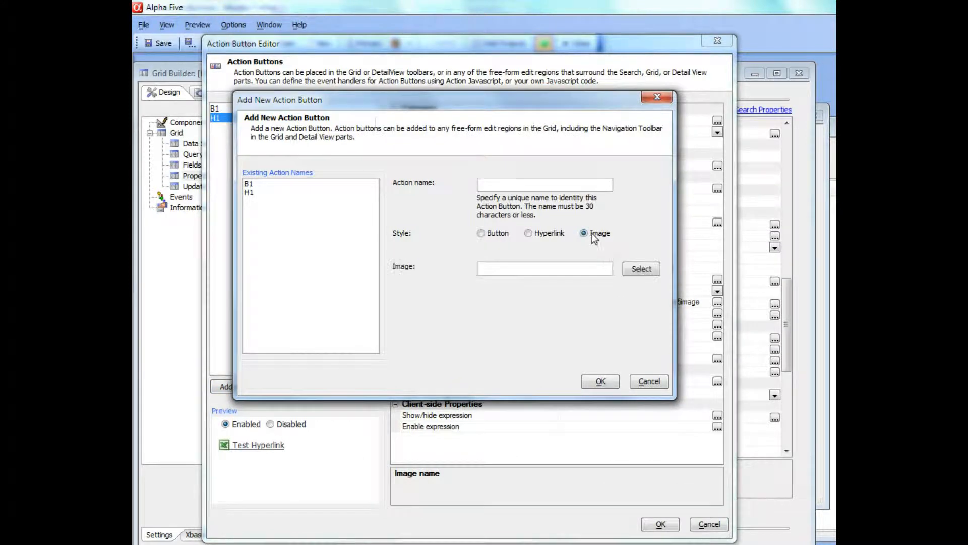
{"action": "left_click", "coordinate": [521, 186]}
{"action": "left_click", "coordinate": [641, 268]}
{"action": "left_click", "coordinate": [409, 155]}
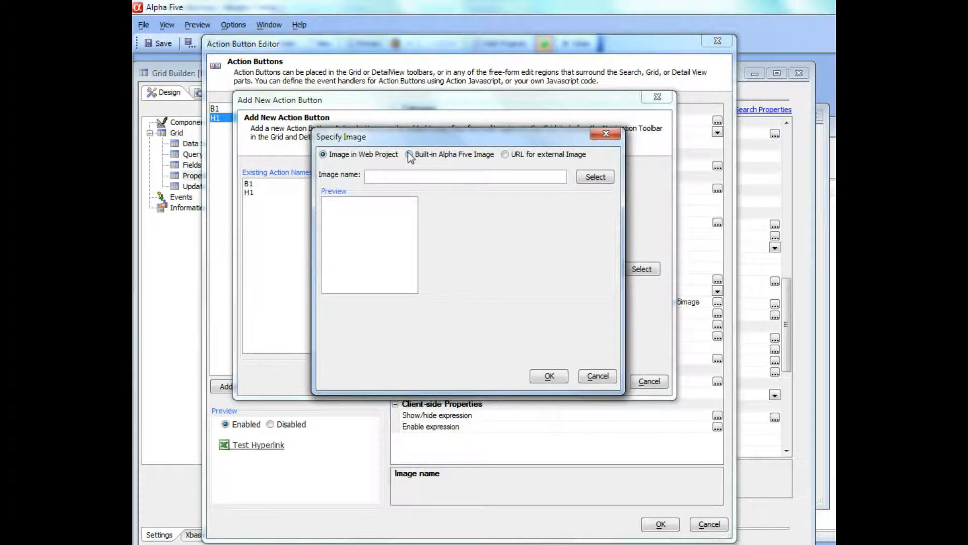
{"action": "left_click", "coordinate": [602, 177]}
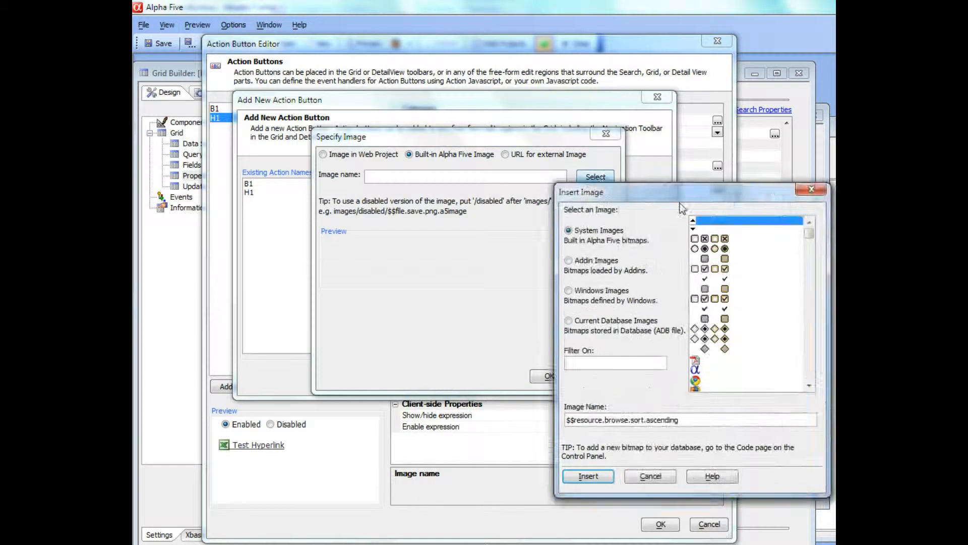
{"action": "mouse_move", "coordinate": [598, 176]}
{"action": "left_mouse_down"}
{"action": "mouse_move", "coordinate": [600, 191]}
{"action": "mouse_move", "coordinate": [602, 178]}
{"action": "left_mouse_up"}
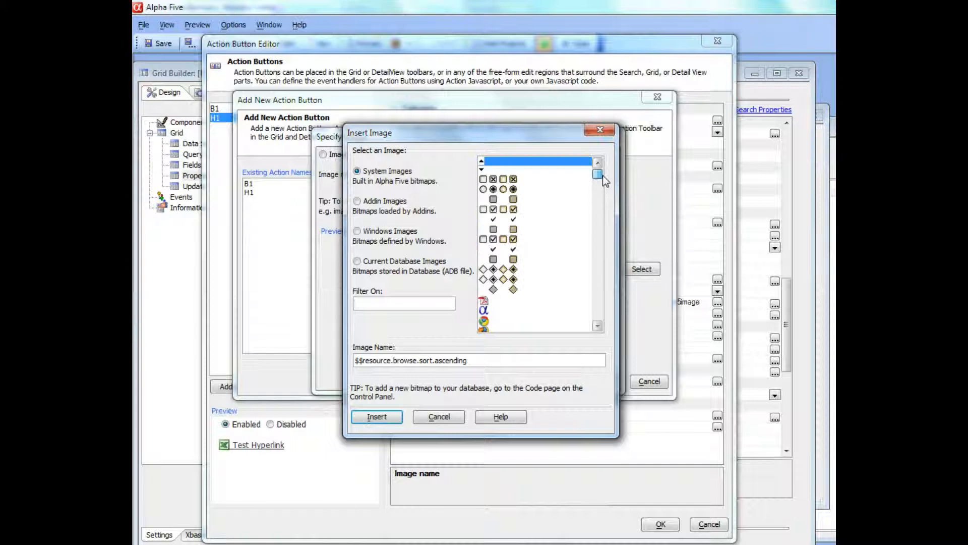
{"action": "left_click", "coordinate": [493, 321]}
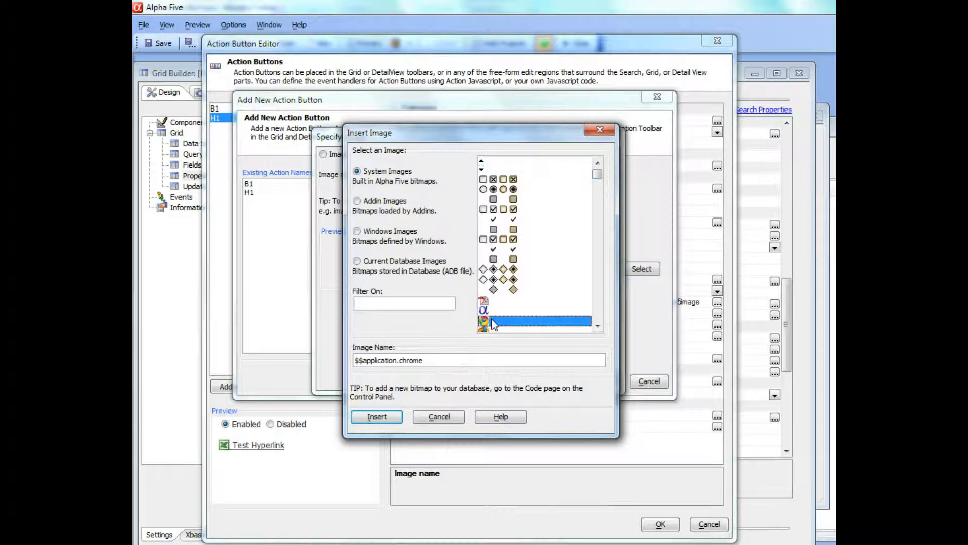
{"action": "left_click", "coordinate": [385, 417]}
{"action": "left_click", "coordinate": [549, 376]}
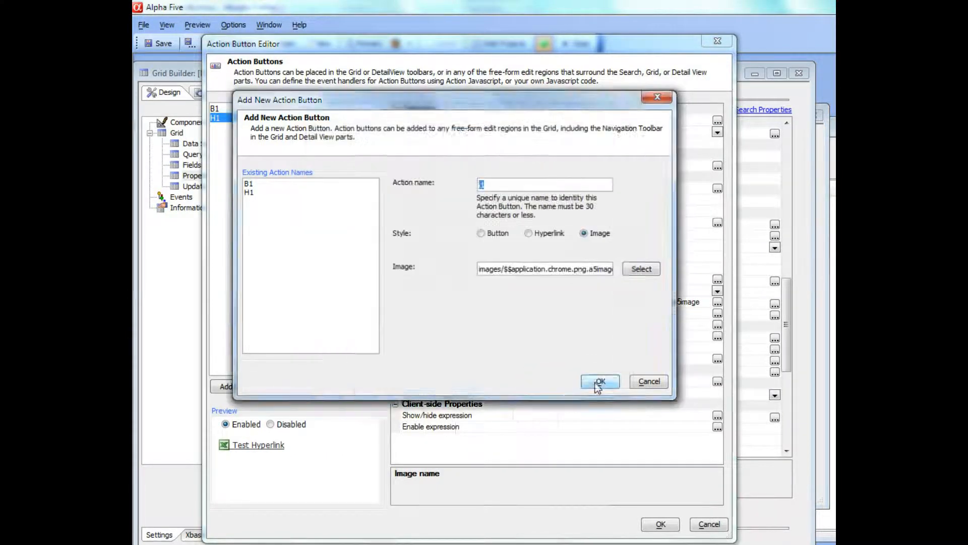
{"action": "left_click", "coordinate": [598, 382]}
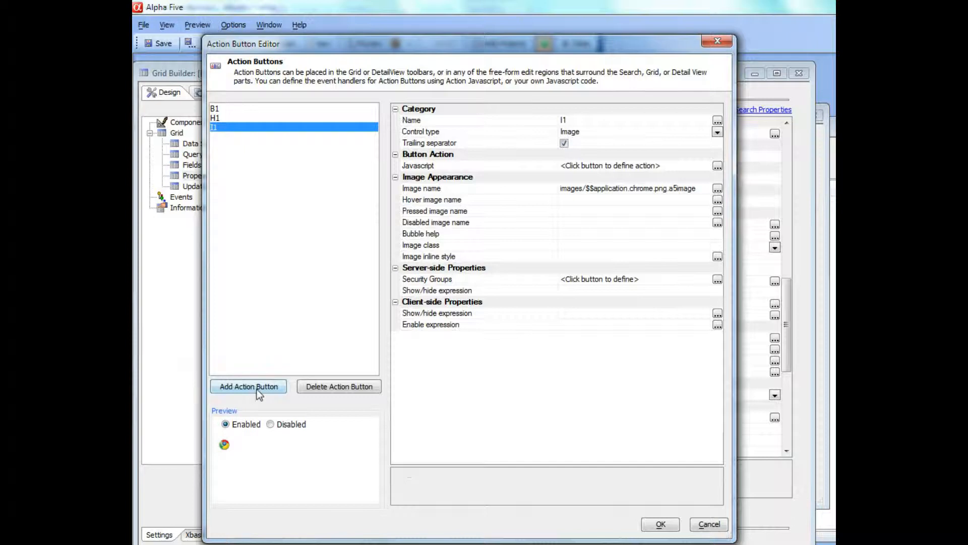
- Add a button-style action named b2 and set its button style to Image only
{"action": "left_click", "coordinate": [259, 386]}
{"action": "left_click_drag", "start_coordinate": [618, 190], "coordinate": [405, 134]}
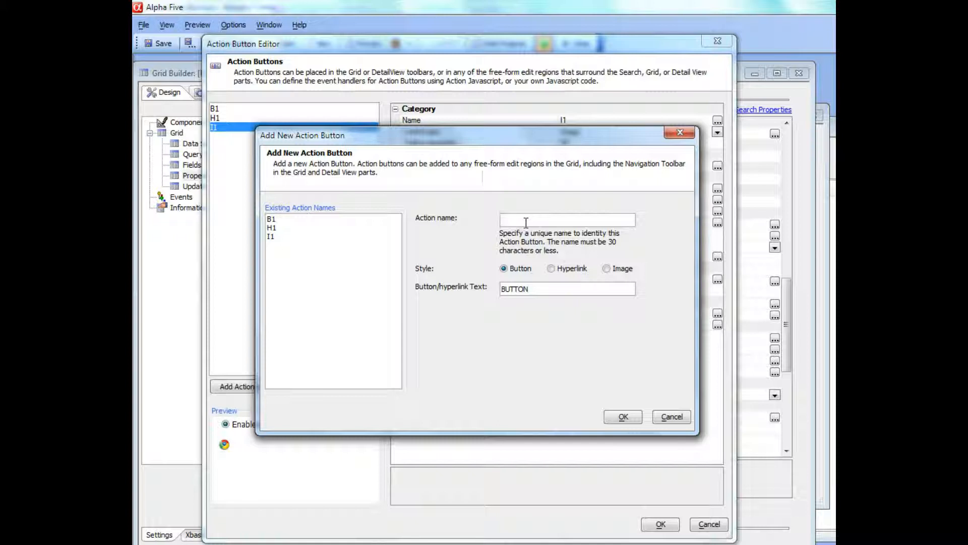
{"action": "type", "text": "b2"}
{"action": "left_click", "coordinate": [623, 417]}
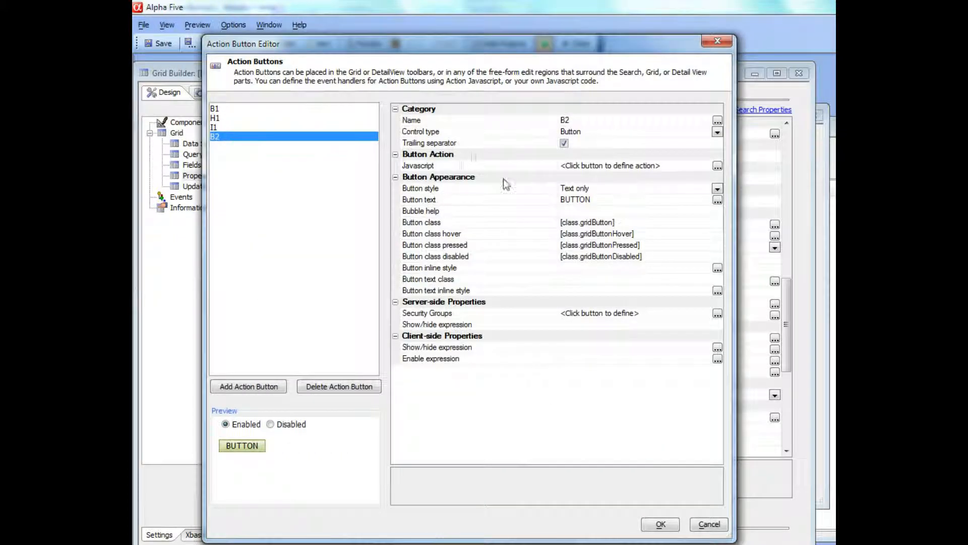
{"action": "left_click", "coordinate": [443, 189]}
{"action": "left_click", "coordinate": [717, 188]}
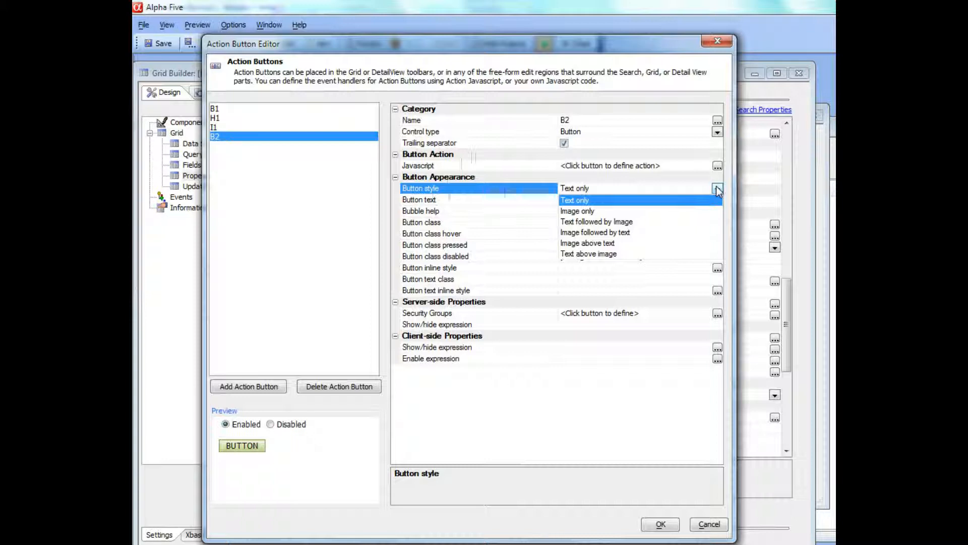
{"action": "left_click", "coordinate": [588, 211]}
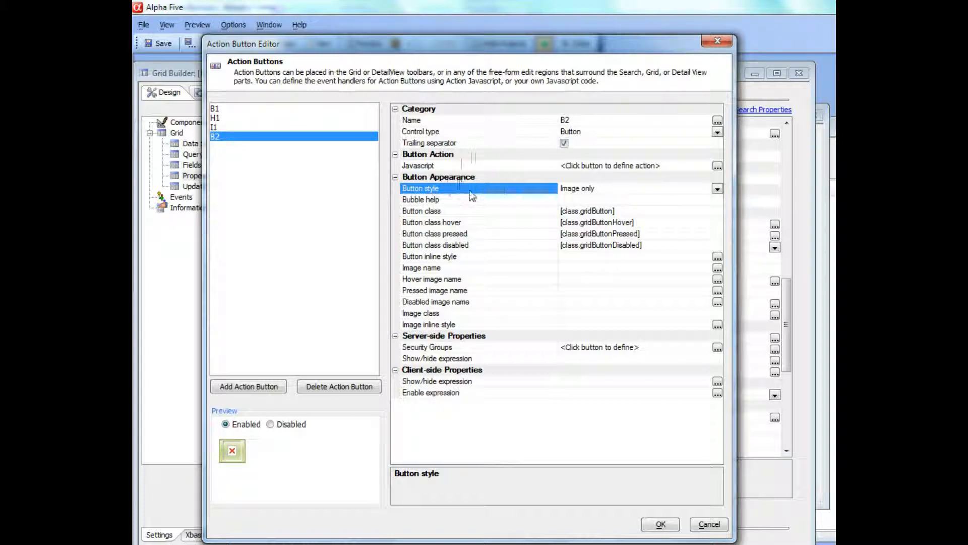
- Set button B2's image to the built-in $$application.ms.word icon and accept the action button definitions
{"action": "left_click", "coordinate": [432, 268]}
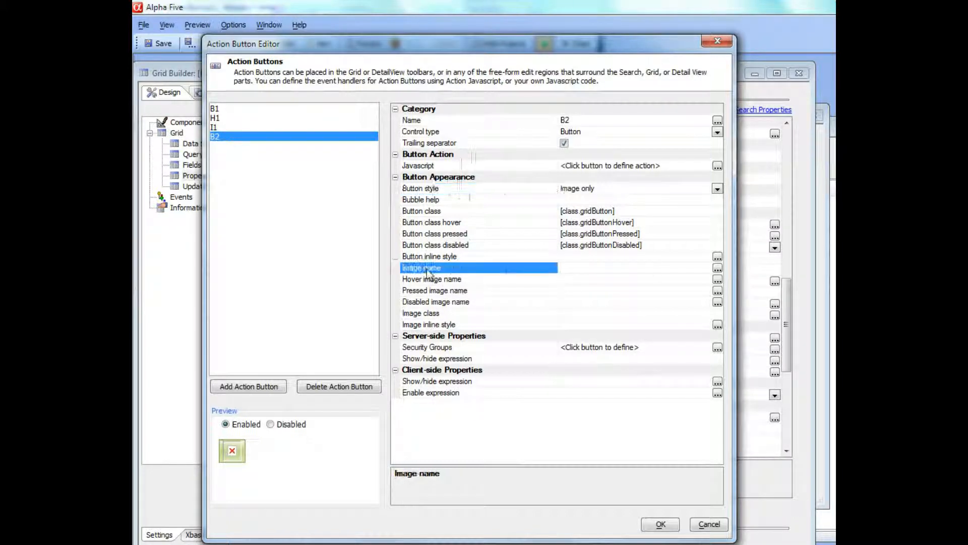
{"action": "left_click", "coordinate": [717, 268]}
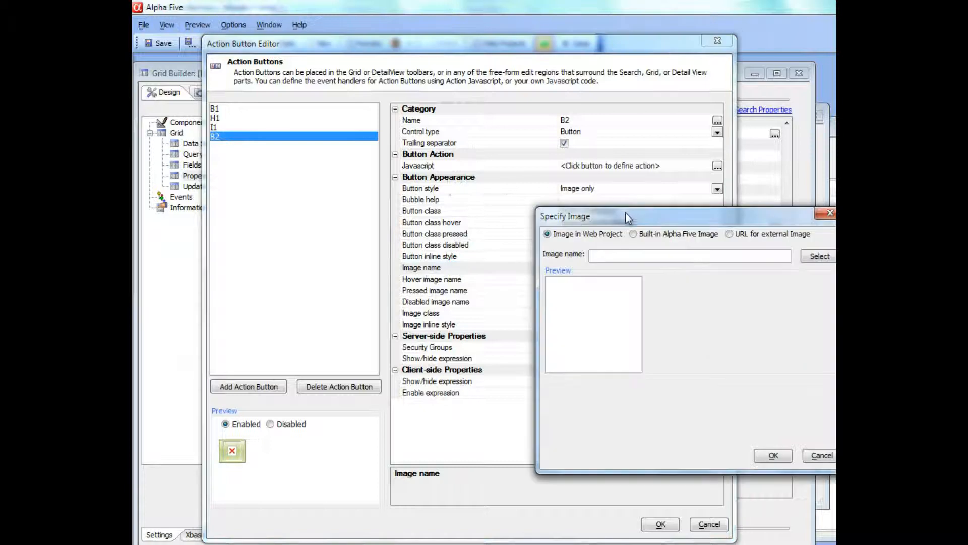
{"action": "left_click_drag", "start_coordinate": [628, 216], "coordinate": [439, 174]}
{"action": "left_click", "coordinate": [456, 193]}
{"action": "left_click", "coordinate": [631, 217]}
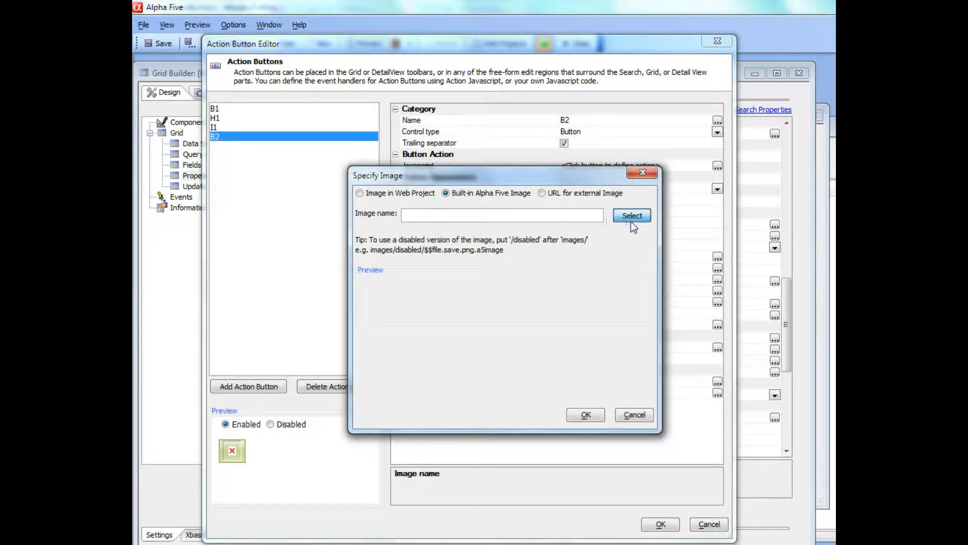
{"action": "left_click", "coordinate": [809, 386]}
{"action": "left_click", "coordinate": [809, 387]}
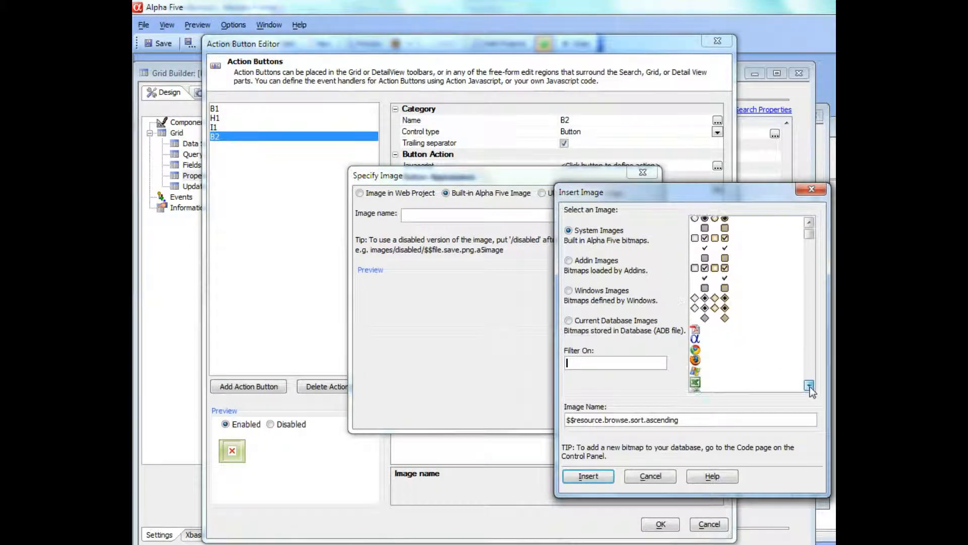
{"action": "left_click", "coordinate": [809, 387]}
{"action": "left_click", "coordinate": [696, 357]}
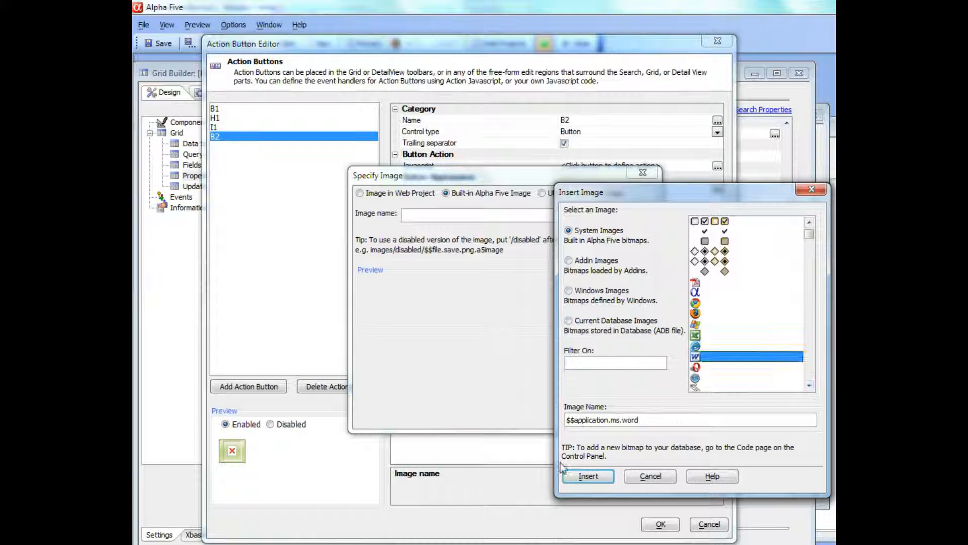
{"action": "left_click", "coordinate": [596, 478]}
{"action": "left_click", "coordinate": [586, 415]}
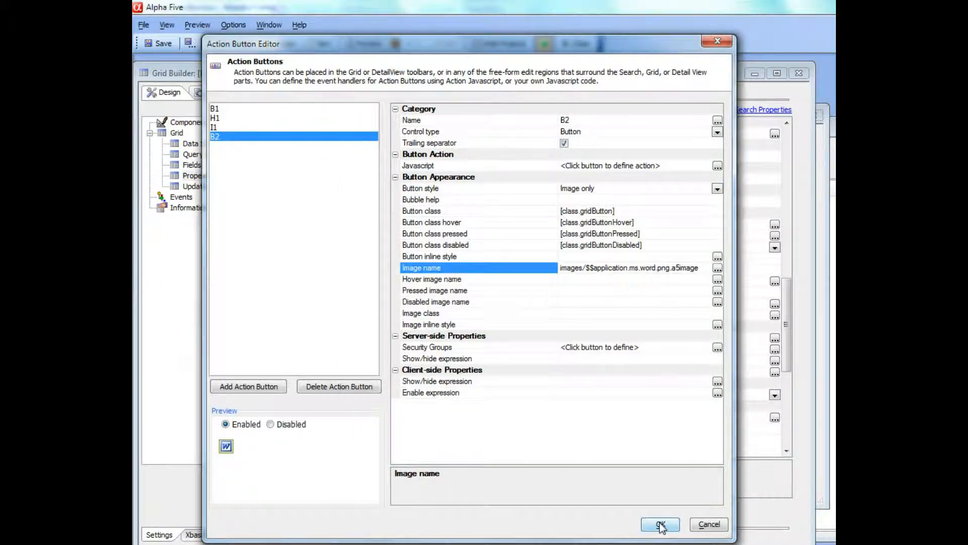
{"action": "left_click", "coordinate": [661, 525]}
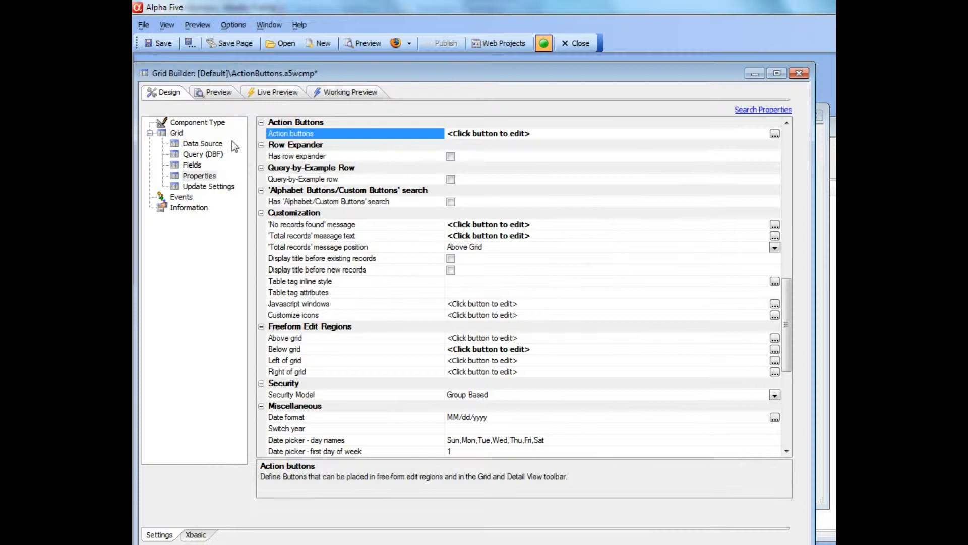
- Add the H1, I1 and B2 placeholders to the grid toolbar's action buttons without blank lines, and check the toolbar in the working preview
{"action": "left_click_drag", "start_coordinate": [788, 342], "coordinate": [791, 298]}
{"action": "left_click", "coordinate": [337, 190]}
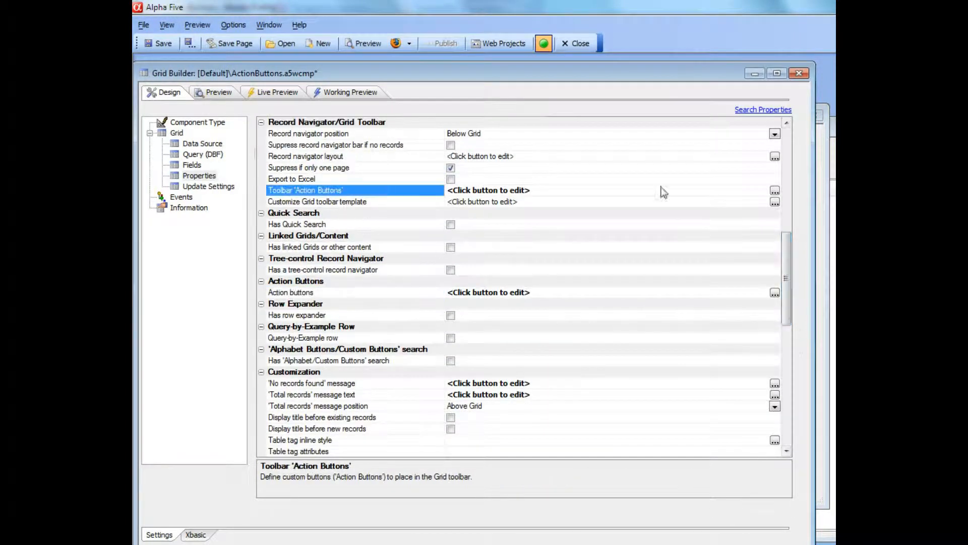
{"action": "left_click", "coordinate": [772, 191]}
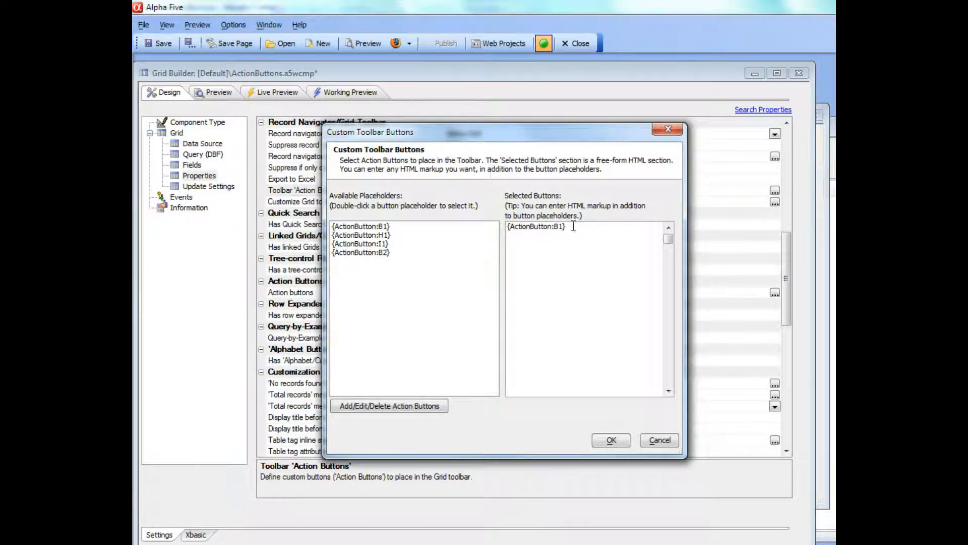
{"action": "double_click", "coordinate": [357, 235]}
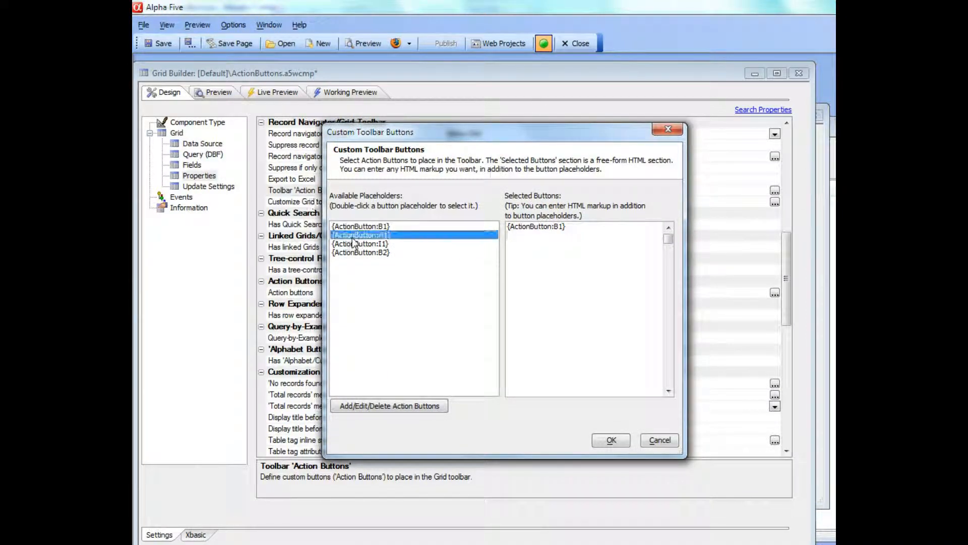
{"action": "double_click", "coordinate": [359, 244]}
{"action": "double_click", "coordinate": [367, 252]}
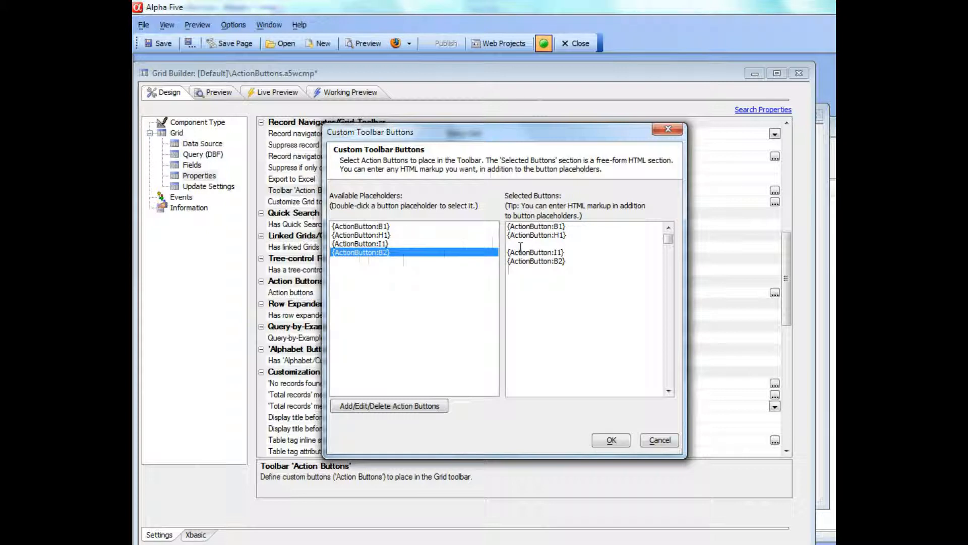
{"action": "key", "text": "Delete"}
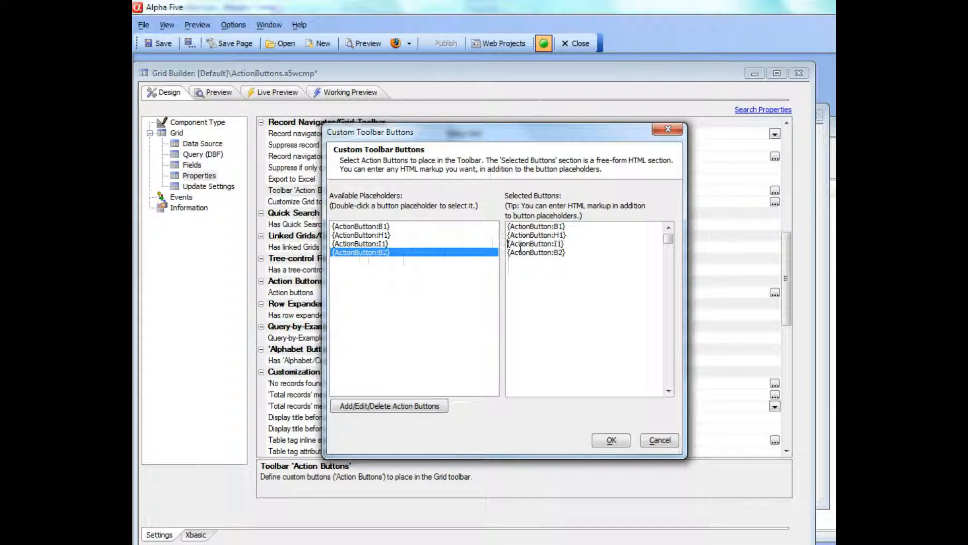
{"action": "left_click", "coordinate": [610, 441]}
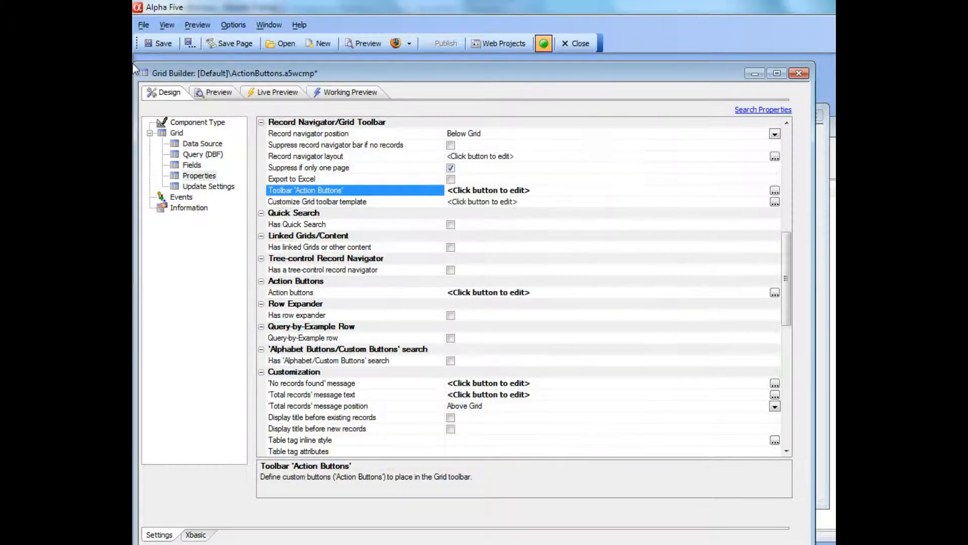
{"action": "left_click", "coordinate": [333, 94]}
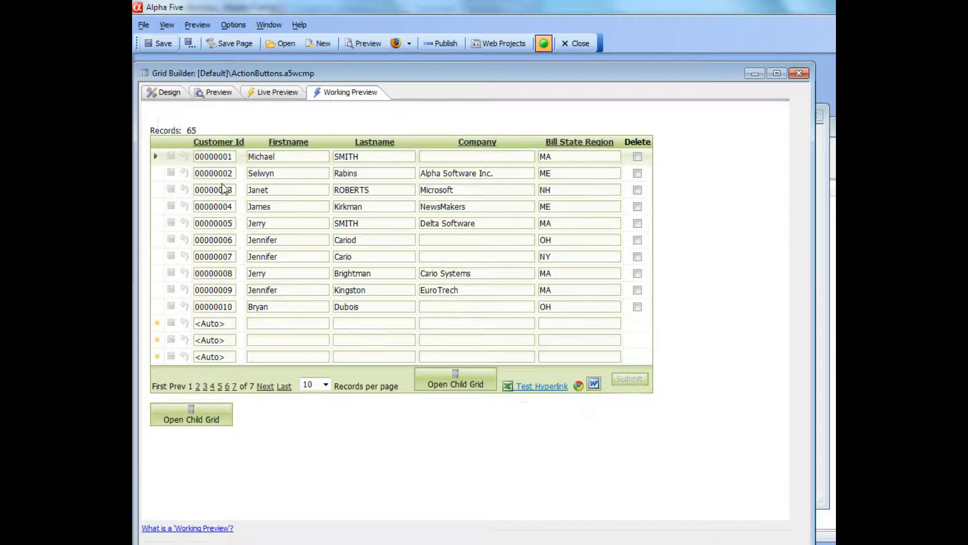
- Change toolbar button B2's style to Image followed by text and check the grid in the working preview
{"action": "left_click", "coordinate": [166, 92]}
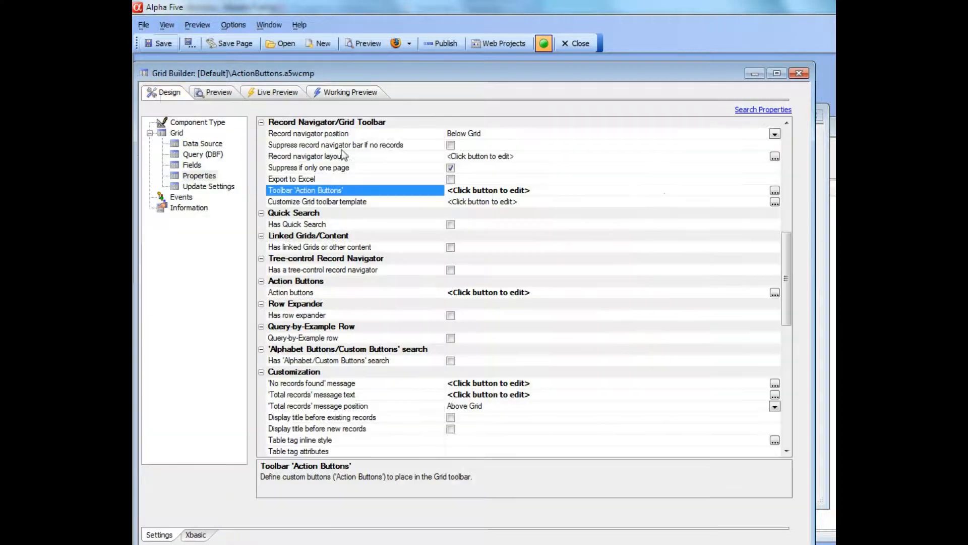
{"action": "left_click", "coordinate": [775, 191]}
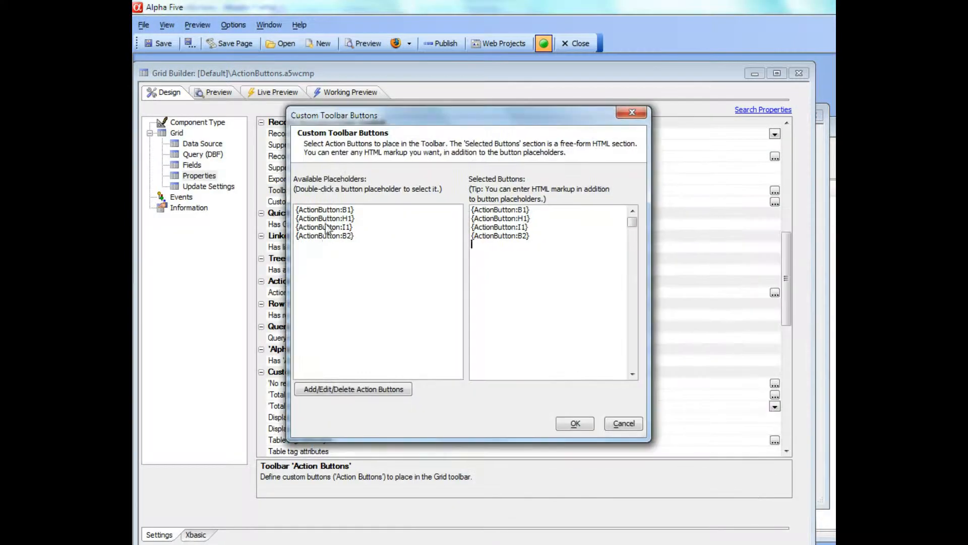
{"action": "left_click", "coordinate": [324, 235]}
{"action": "left_click", "coordinate": [381, 389]}
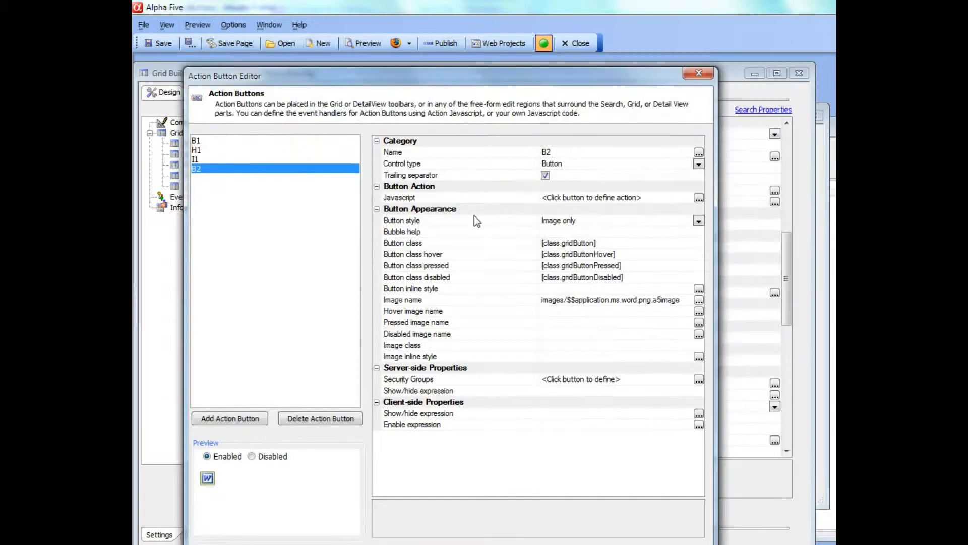
{"action": "left_click", "coordinate": [474, 221]}
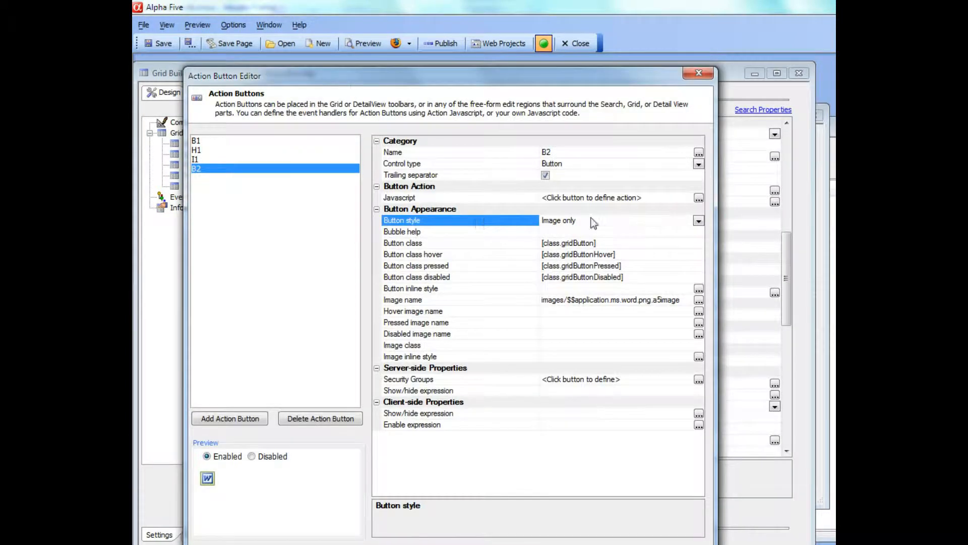
{"action": "left_click", "coordinate": [698, 220]}
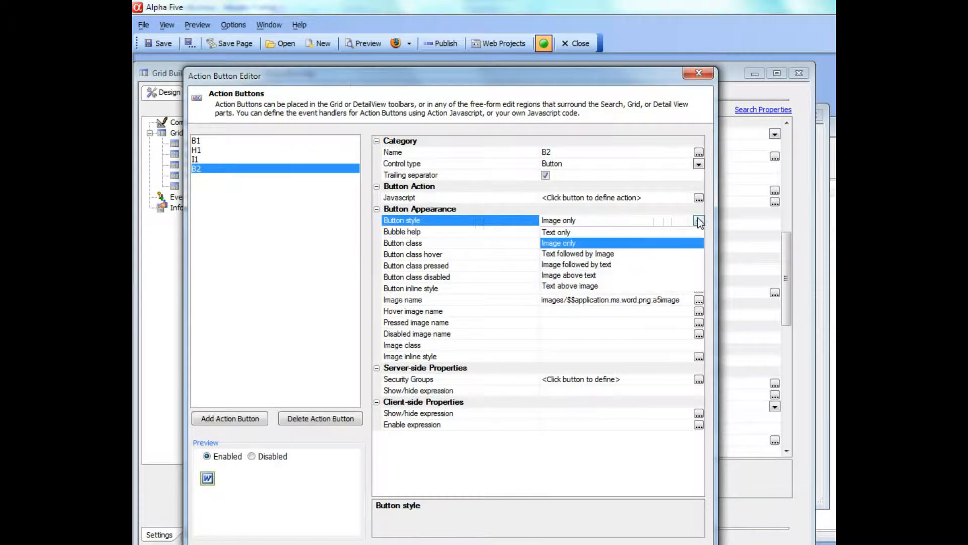
{"action": "left_click", "coordinate": [588, 266]}
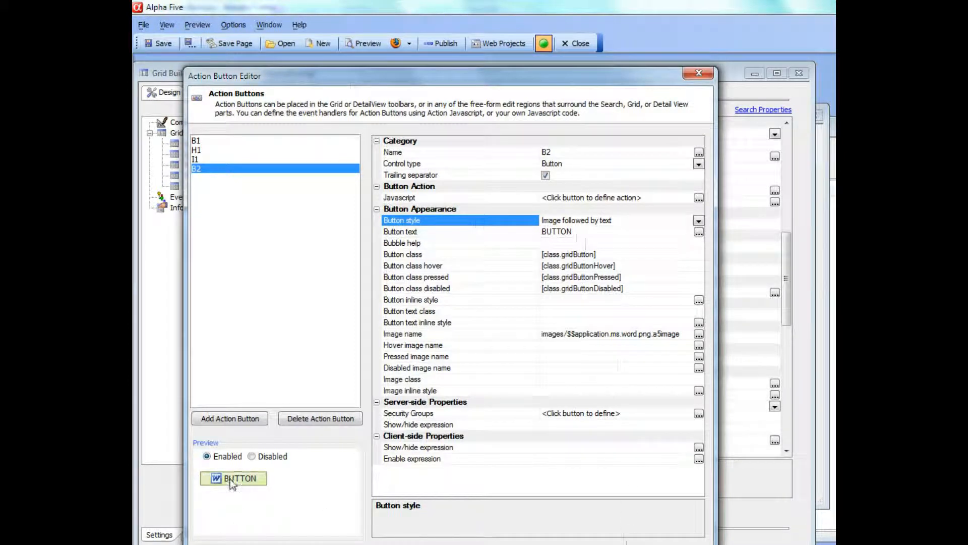
{"action": "left_click", "coordinate": [625, 544]}
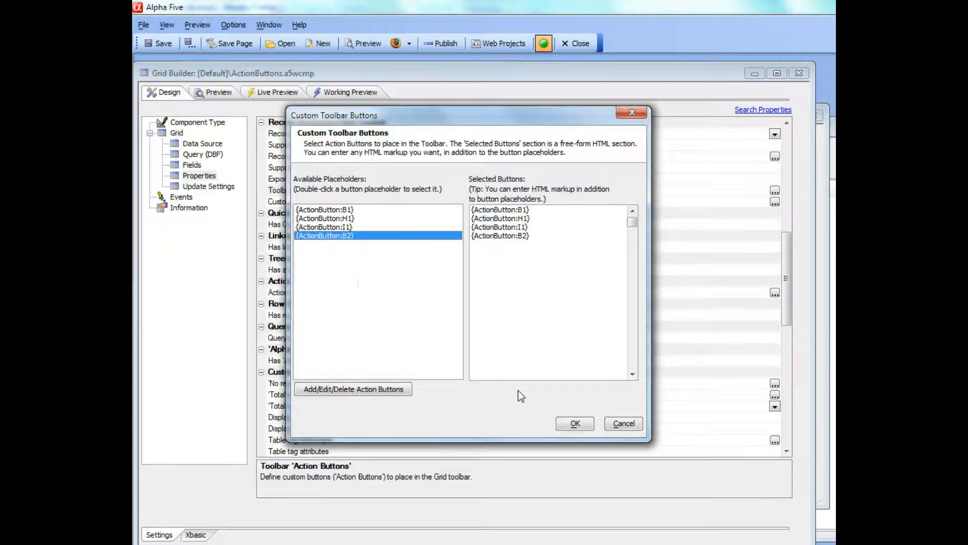
{"action": "left_click", "coordinate": [574, 422]}
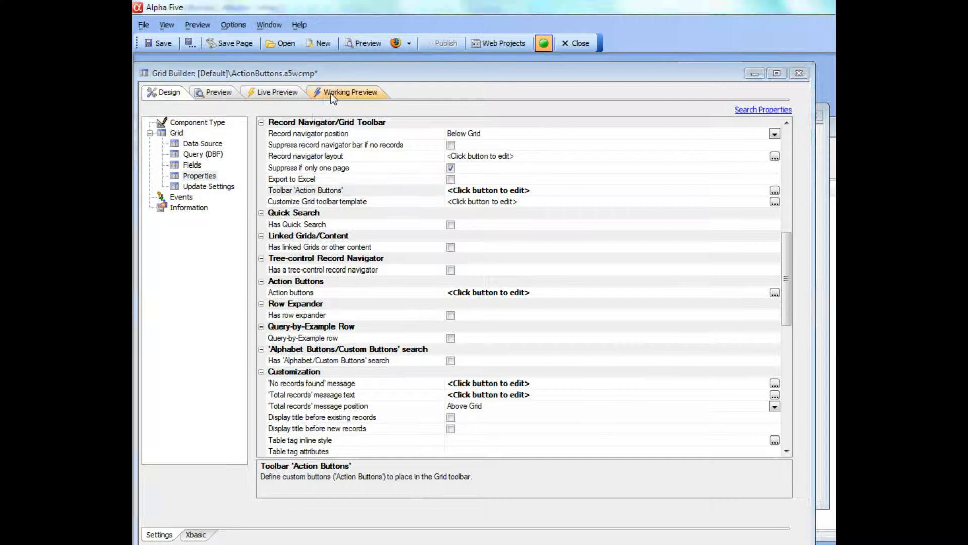
{"action": "left_click", "coordinate": [335, 93]}
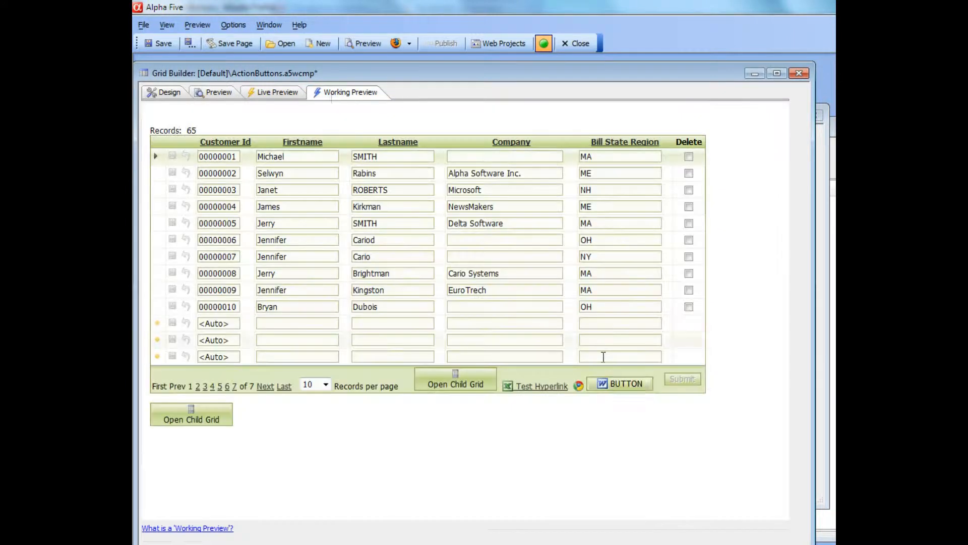